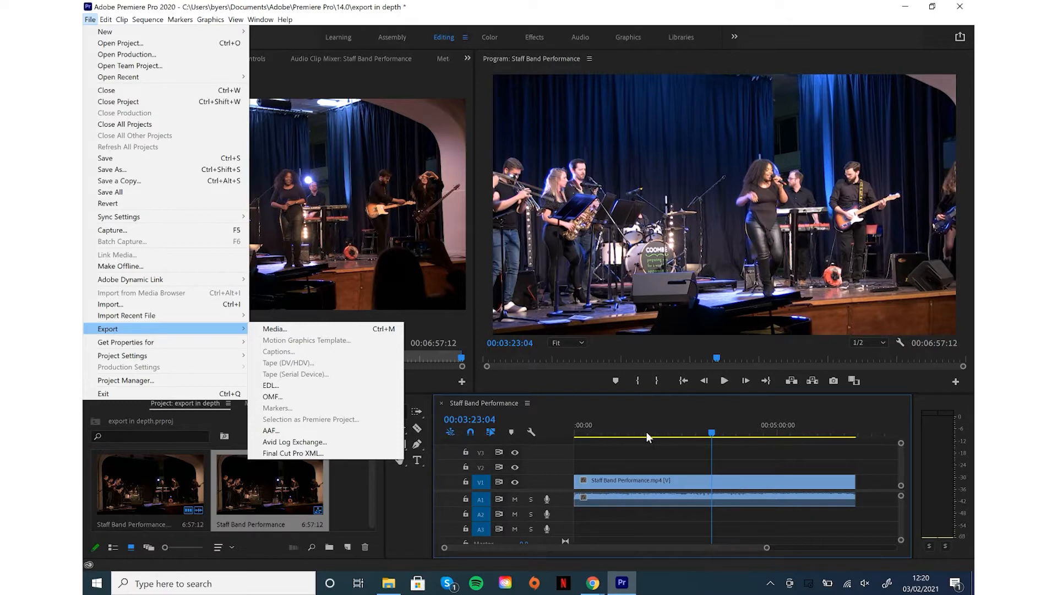
Step: Play the opening seconds of the Staff Band Performance sequence from its start and stop playback
click(693, 423)
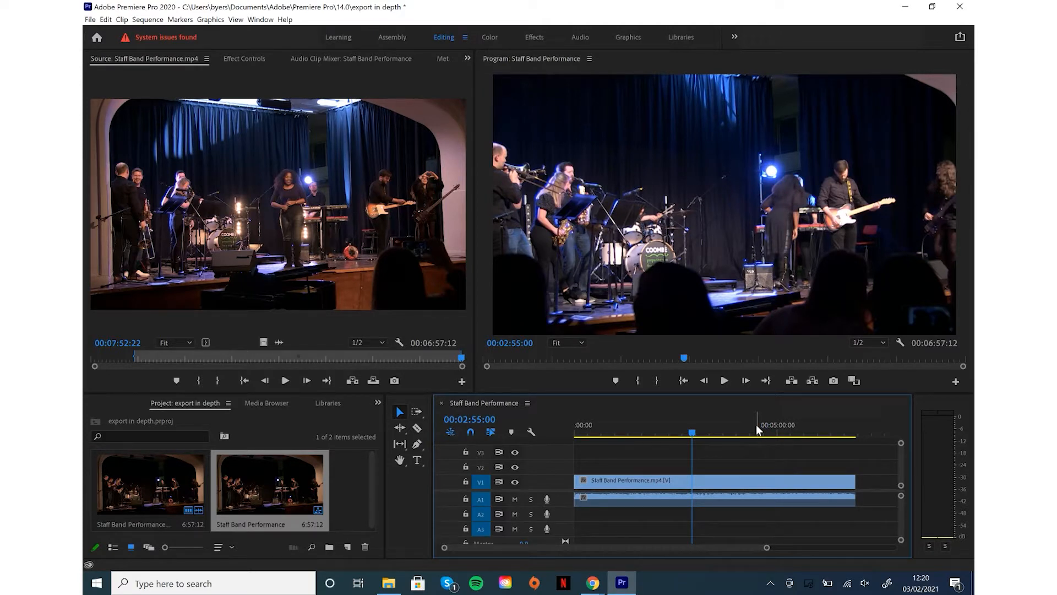
key(Home)
key(space)
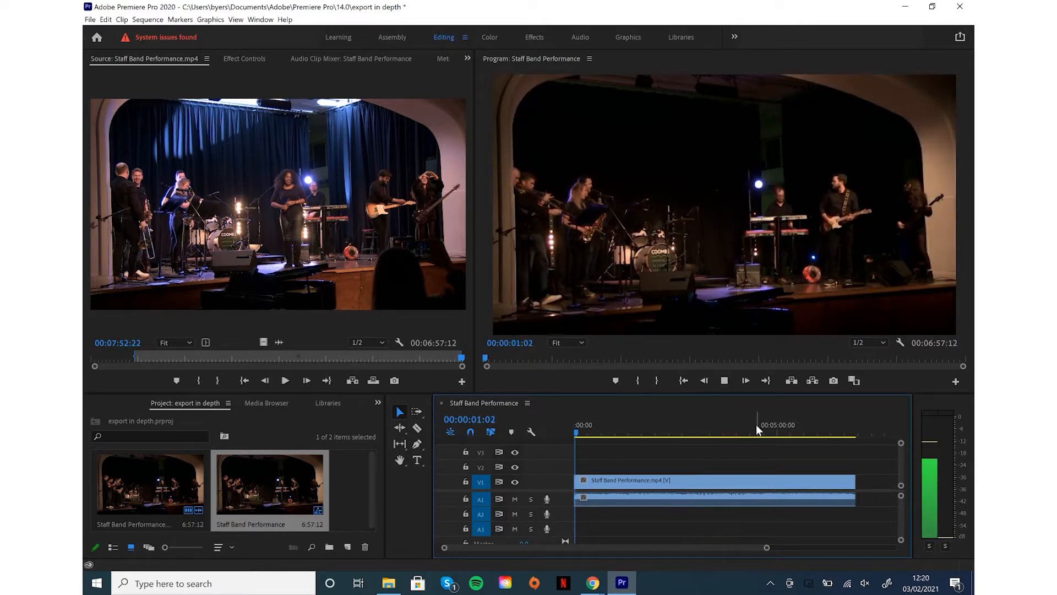
key(space)
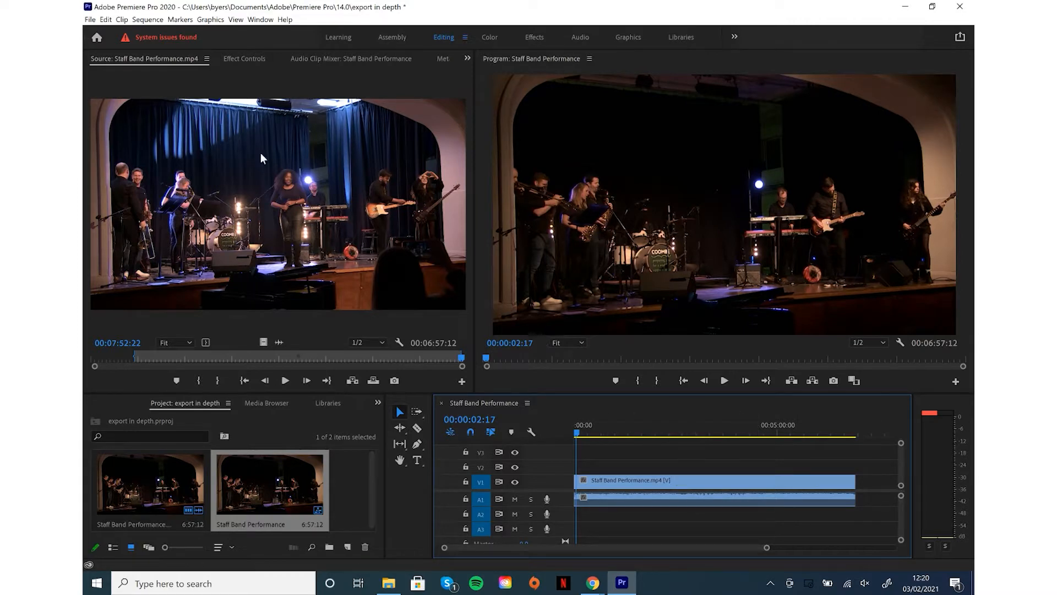
Step: Render the whole sequence In to Out, stop the playback that follows, and move the playhead to 00:00:55:10
click(152, 21)
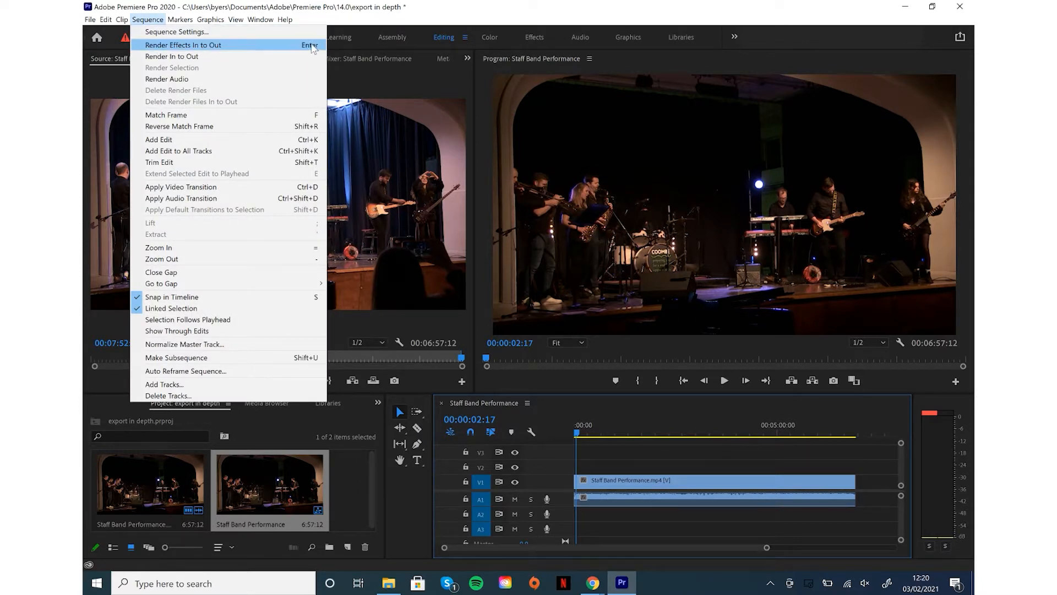
click(175, 56)
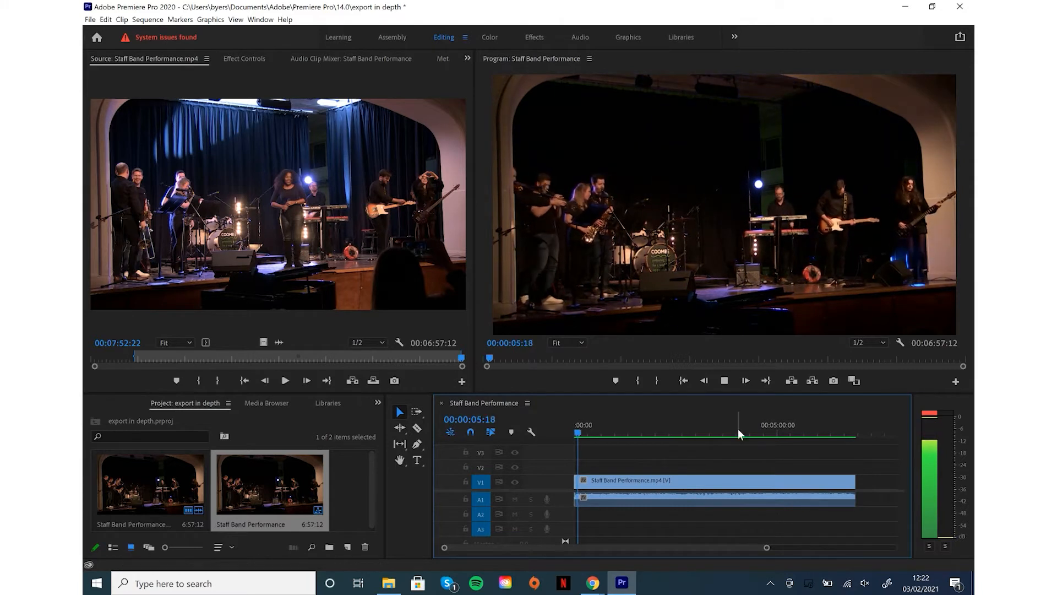
key(space)
click(452, 376)
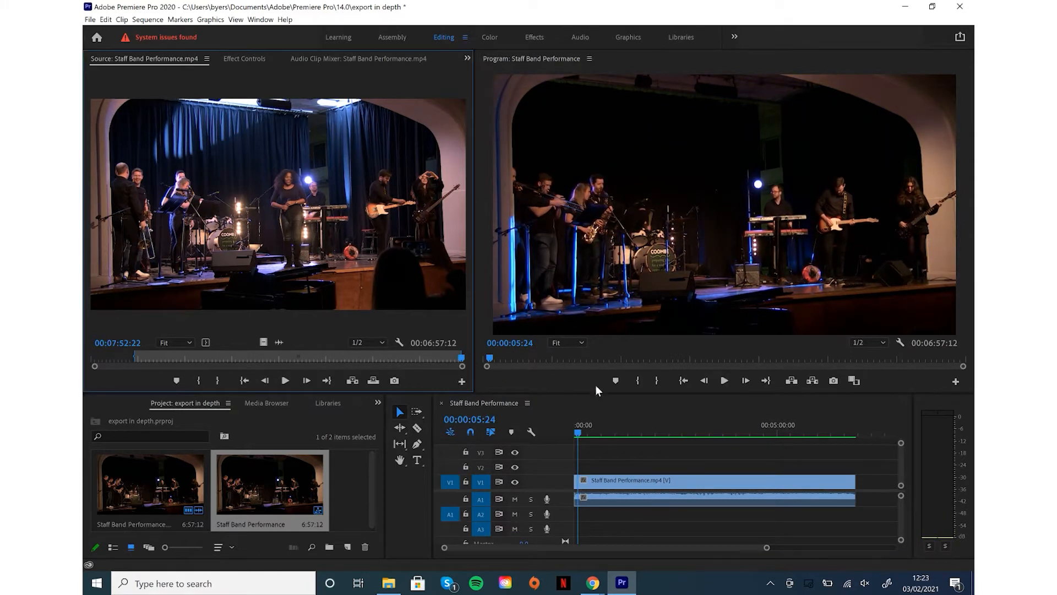
click(613, 424)
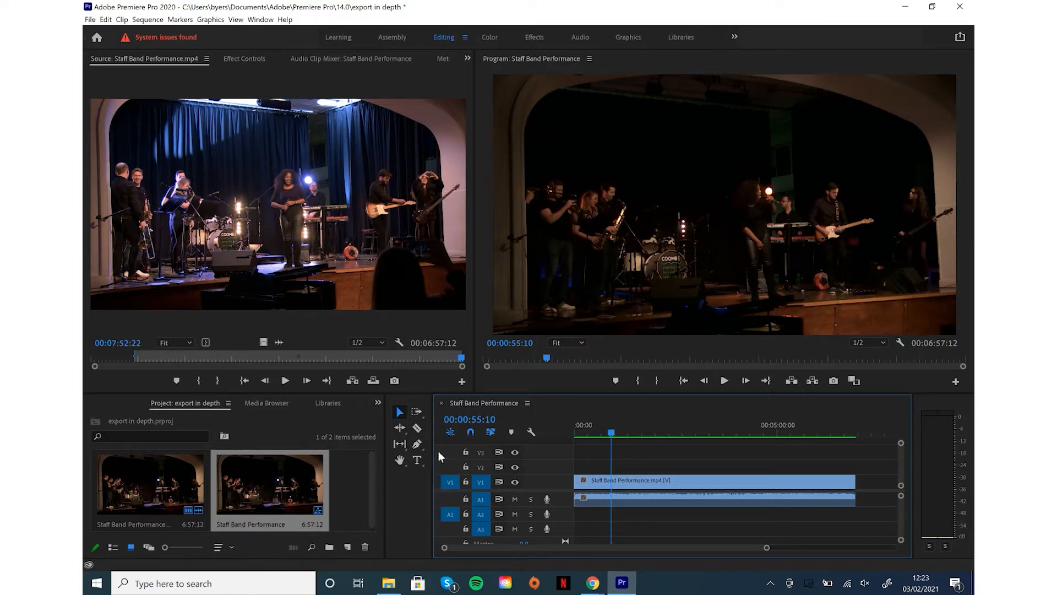
Step: Check which export options are available while the project bin is active, and make the sequence timeline active again
click(347, 478)
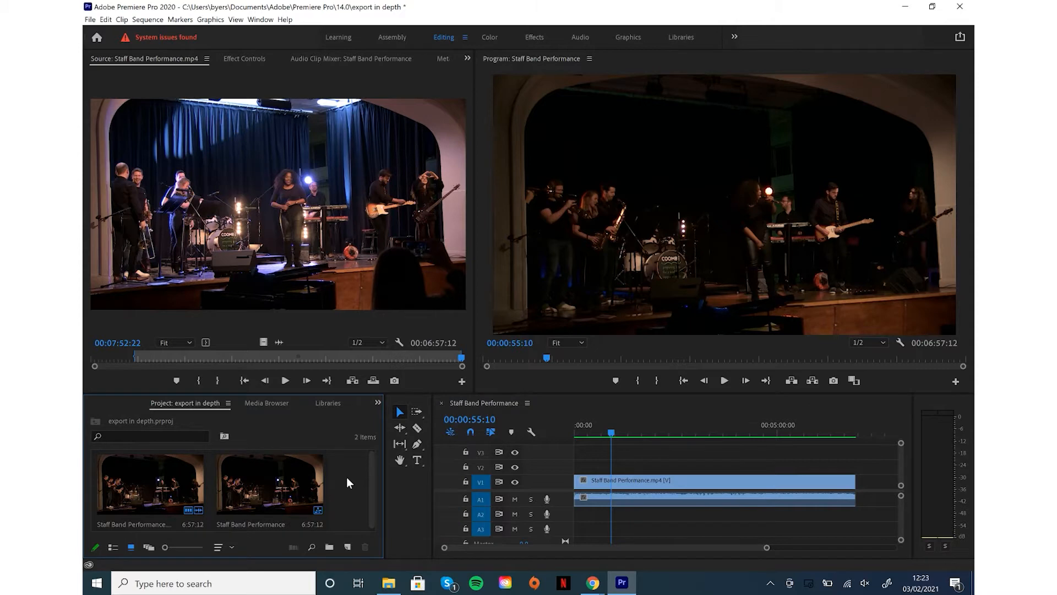
click(90, 19)
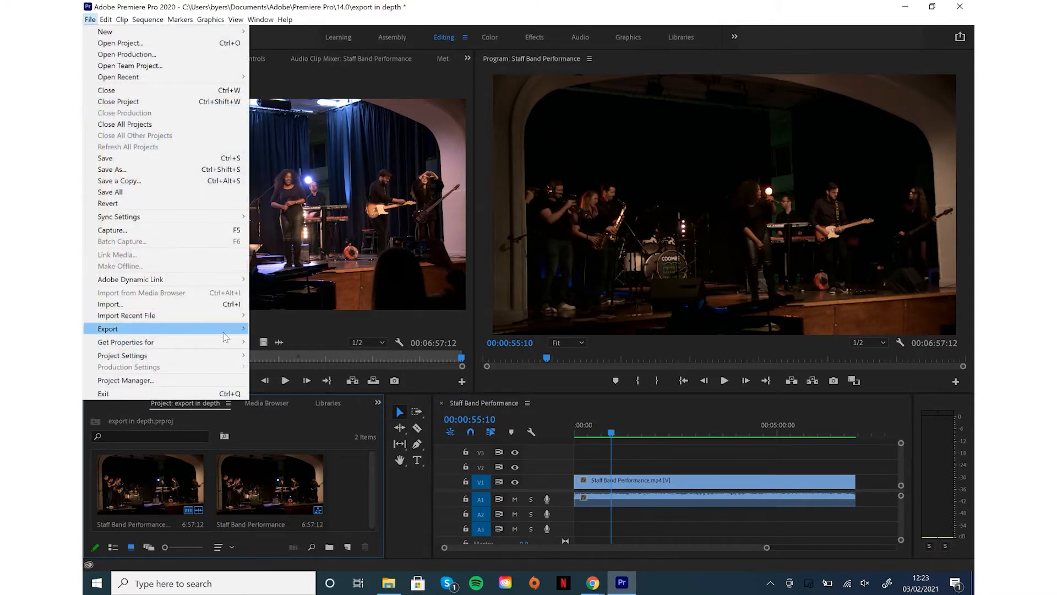
mouse_move(247, 330)
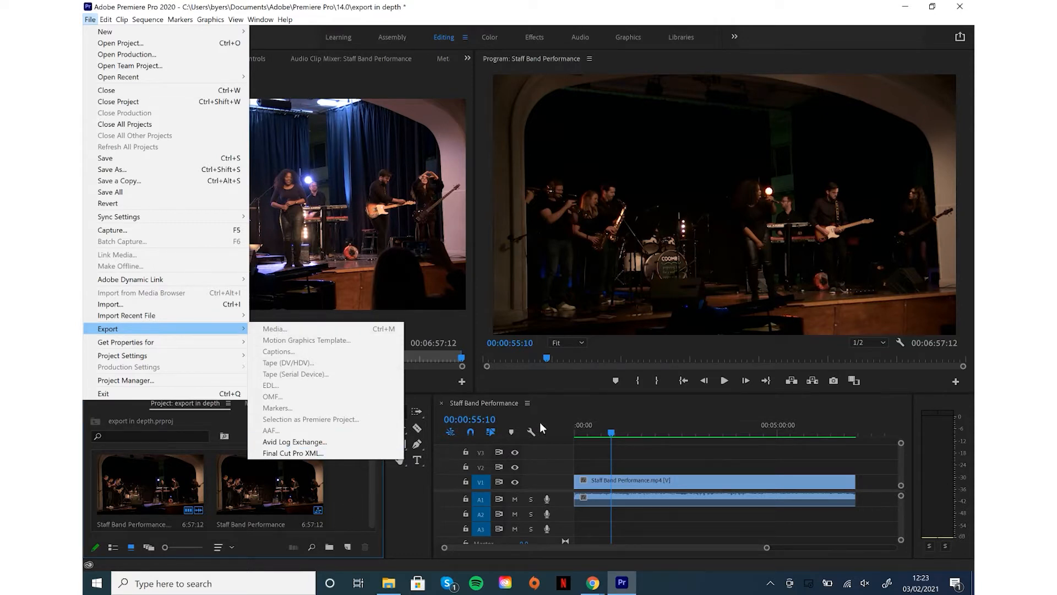
click(602, 404)
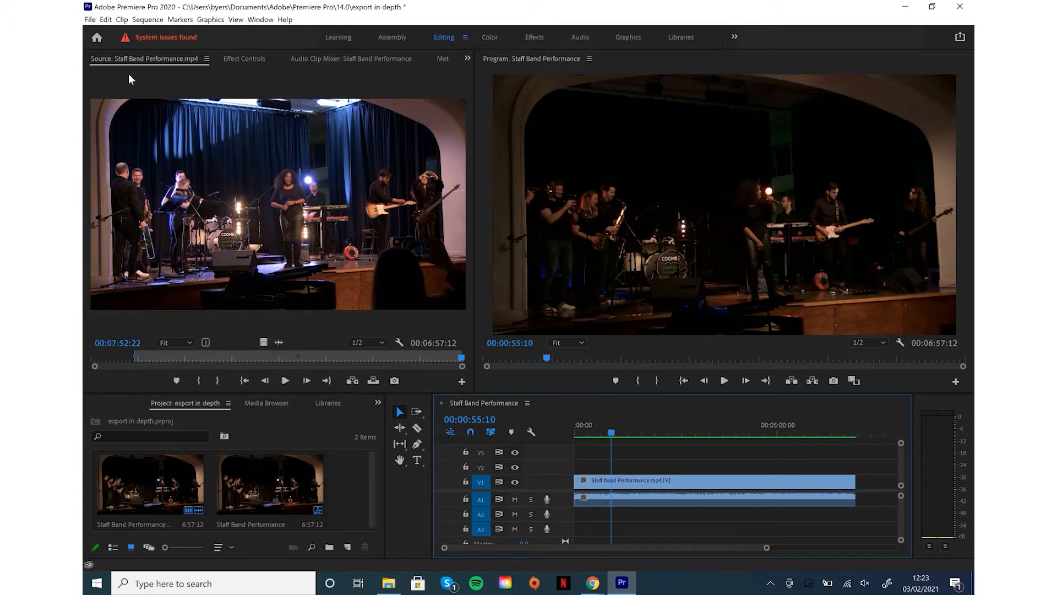
Step: Open the media export settings for the sequence, view the Source Range choices, and cancel the export
click(89, 21)
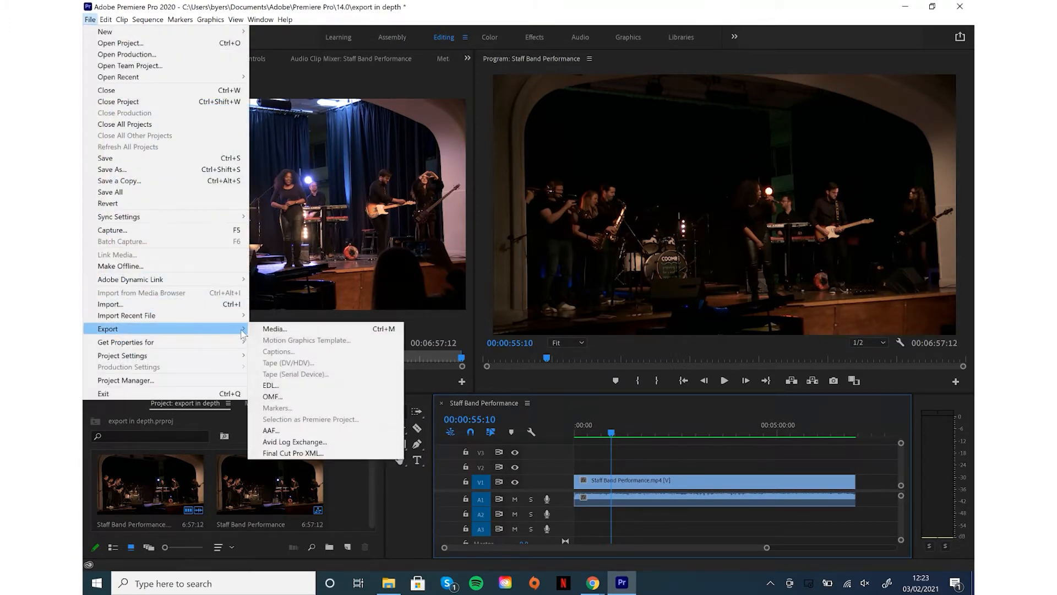
click(271, 330)
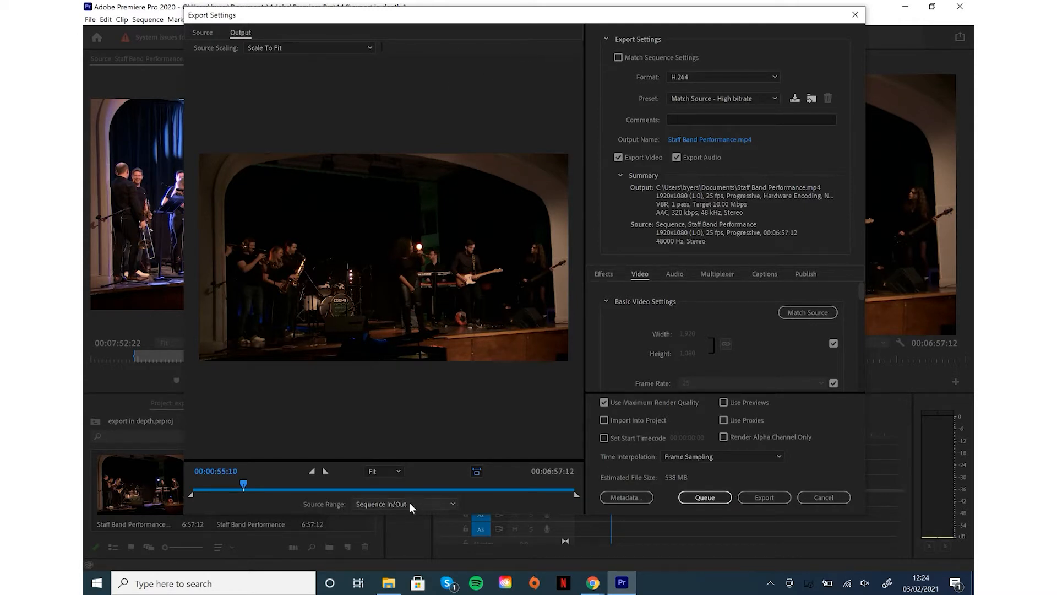
click(374, 504)
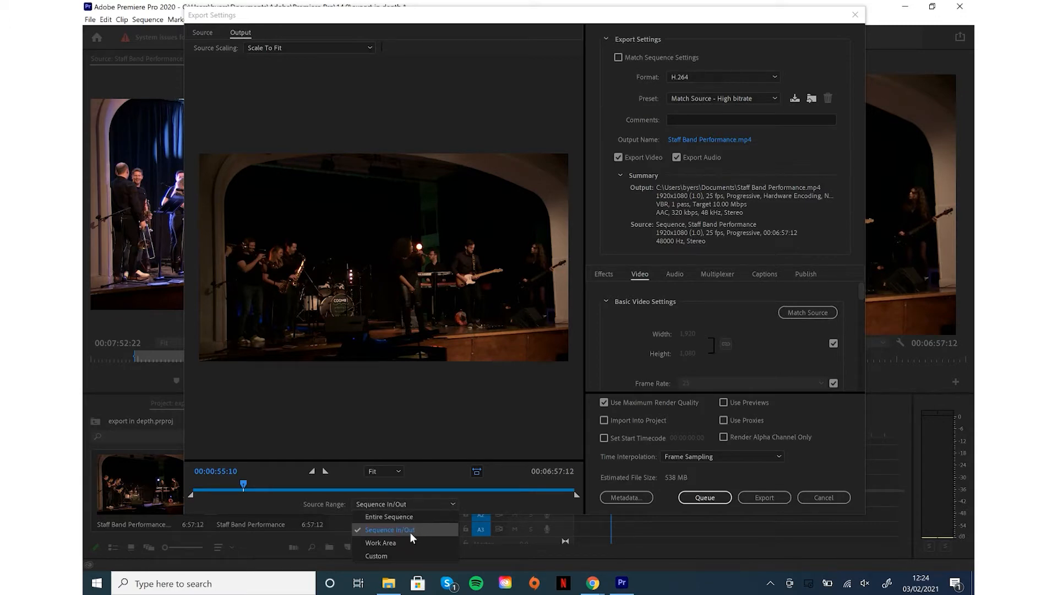
click(830, 494)
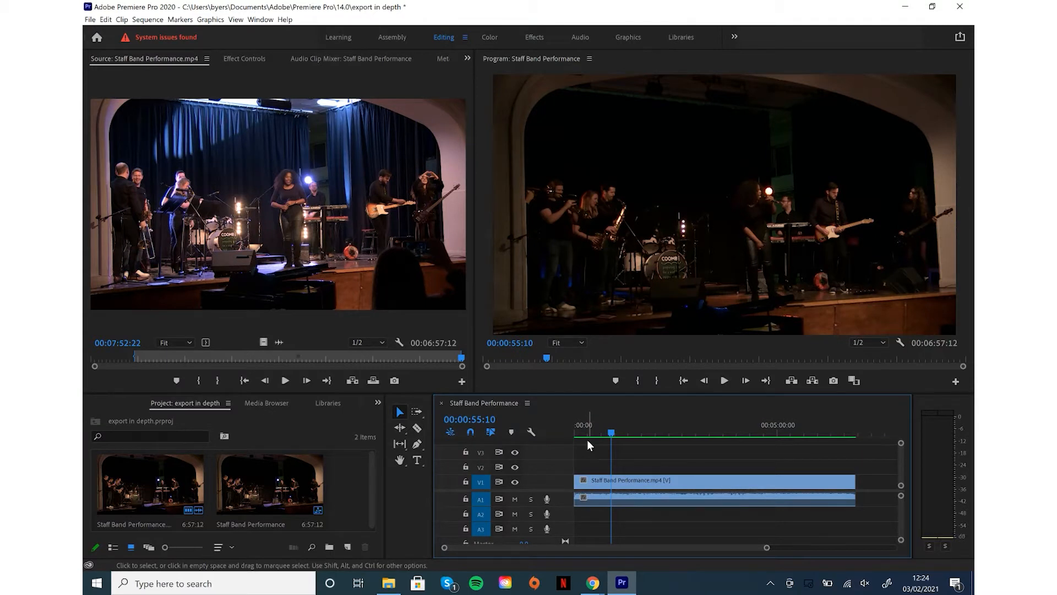
Step: Mark an In point at 00:00:55:10 and an Out point at 00:03:20:13 in the sequence
key(i)
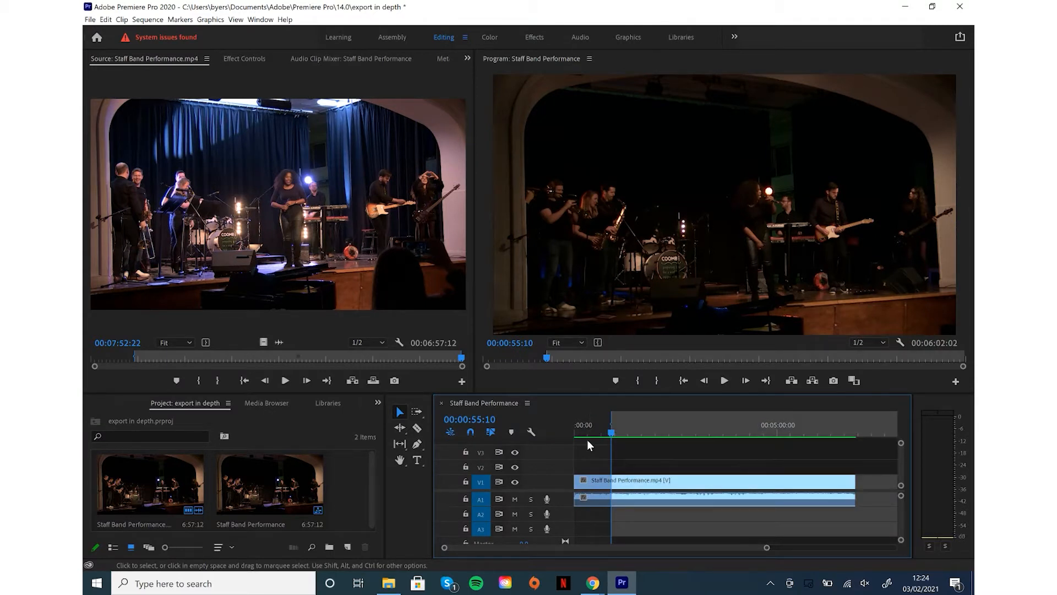
click(710, 427)
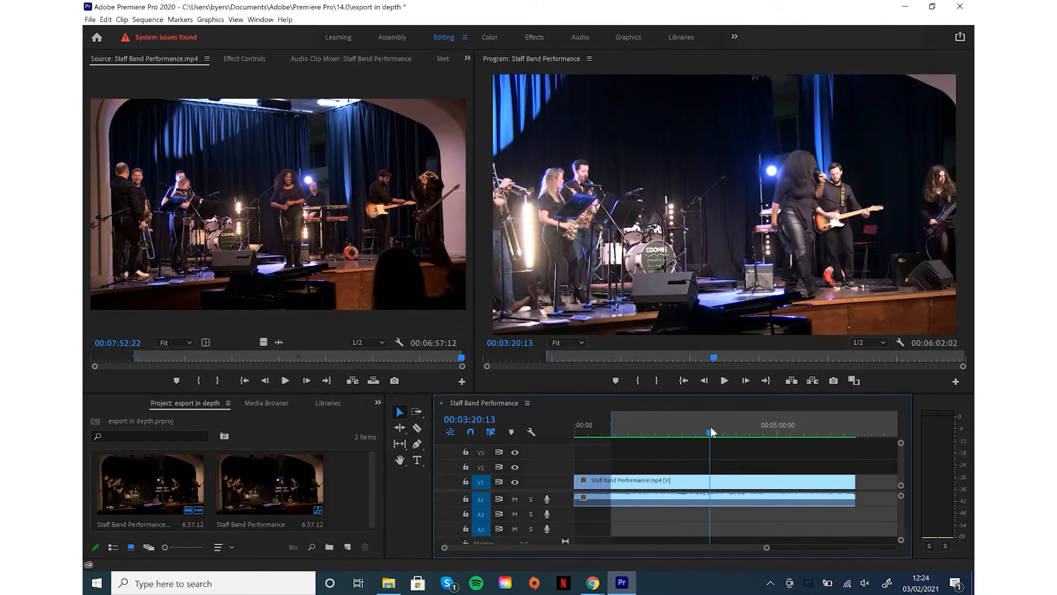
key(o)
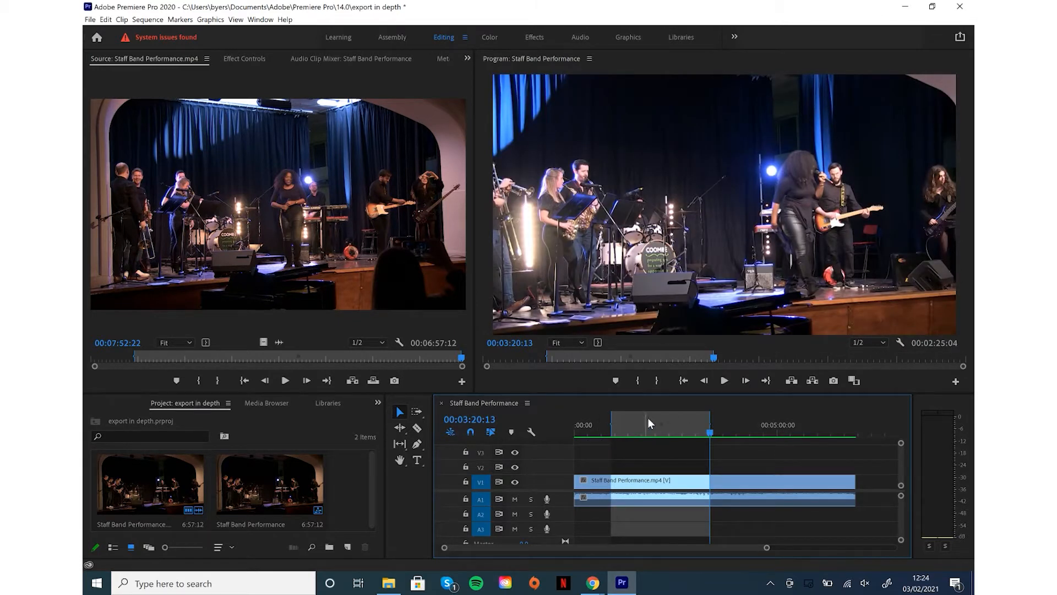
Step: Slide the marked range to the sequence start and back, and clear both the In and Out points
drag(661, 425, 623, 425)
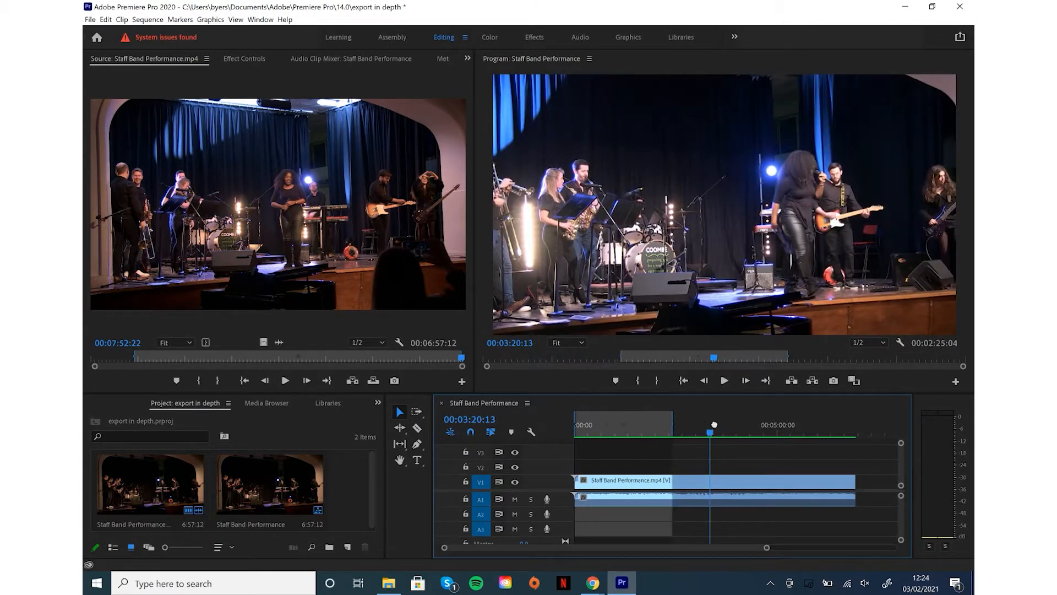
mouse_move(714, 425)
mouse_down()
mouse_move(735, 425)
mouse_move(663, 427)
mouse_up()
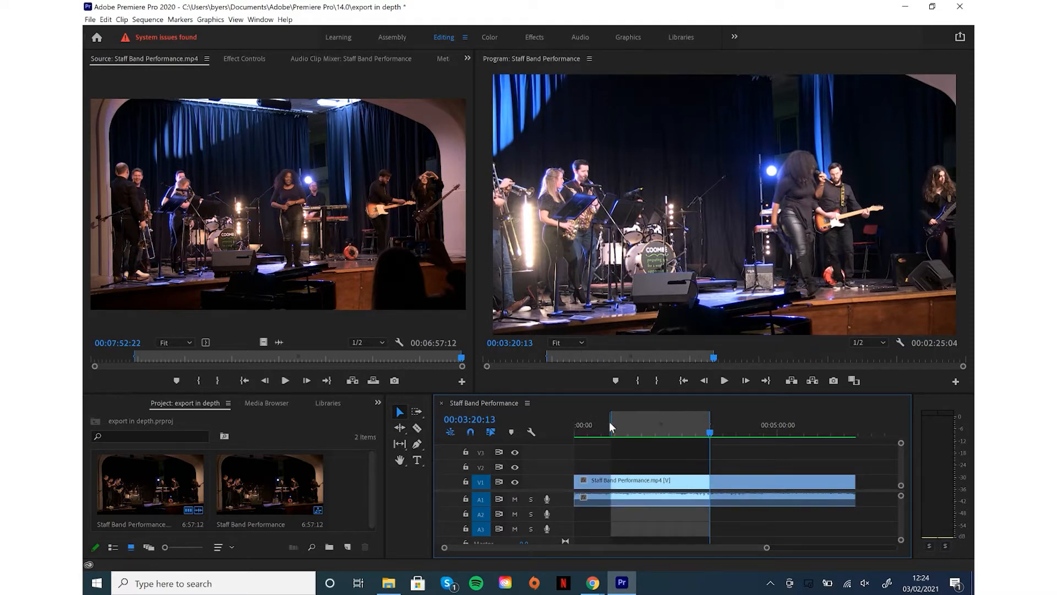
key(ctrl+shift+x)
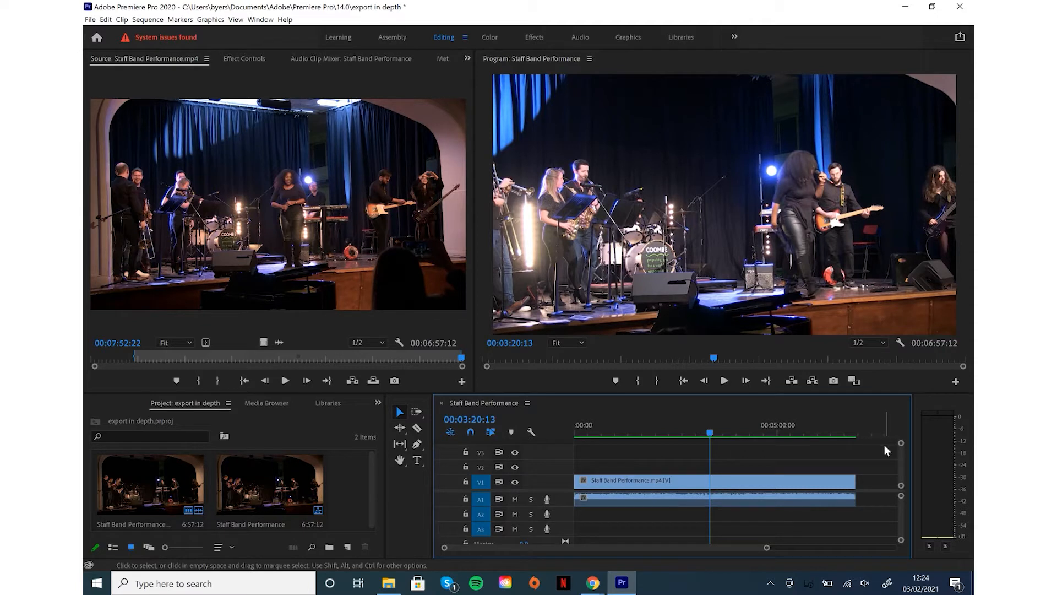
Step: Mark a range from the sequence start and extend its Out point to the end of the clip
drag(767, 547, 904, 567)
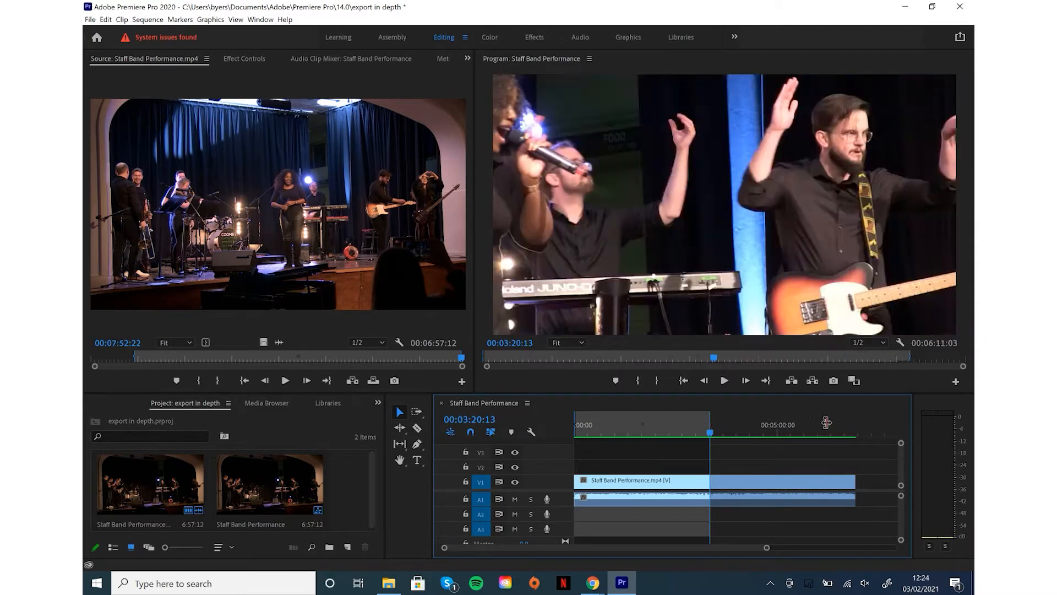
drag(709, 424, 856, 425)
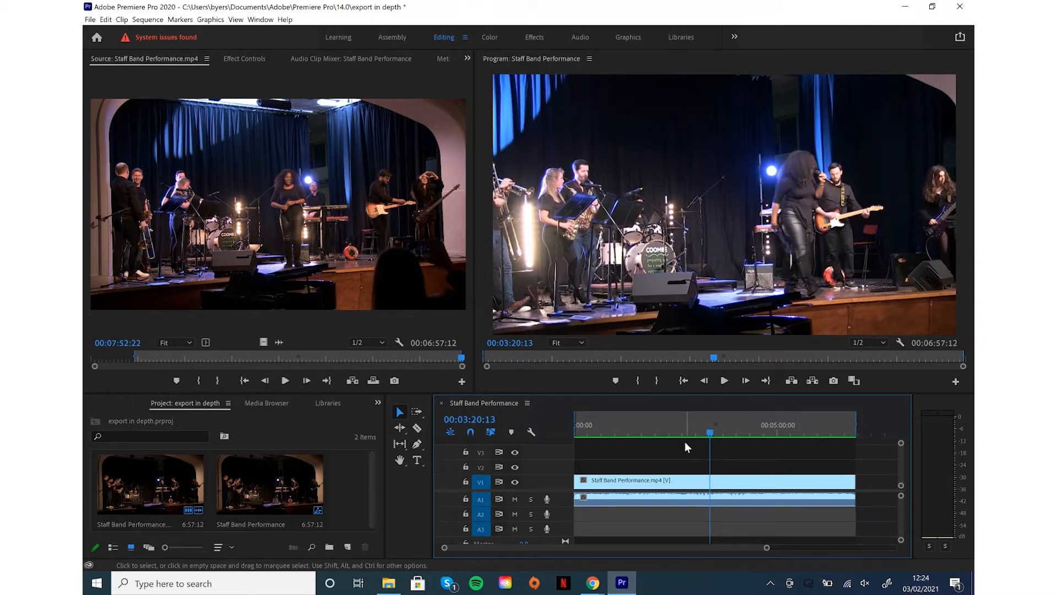
key(minus)
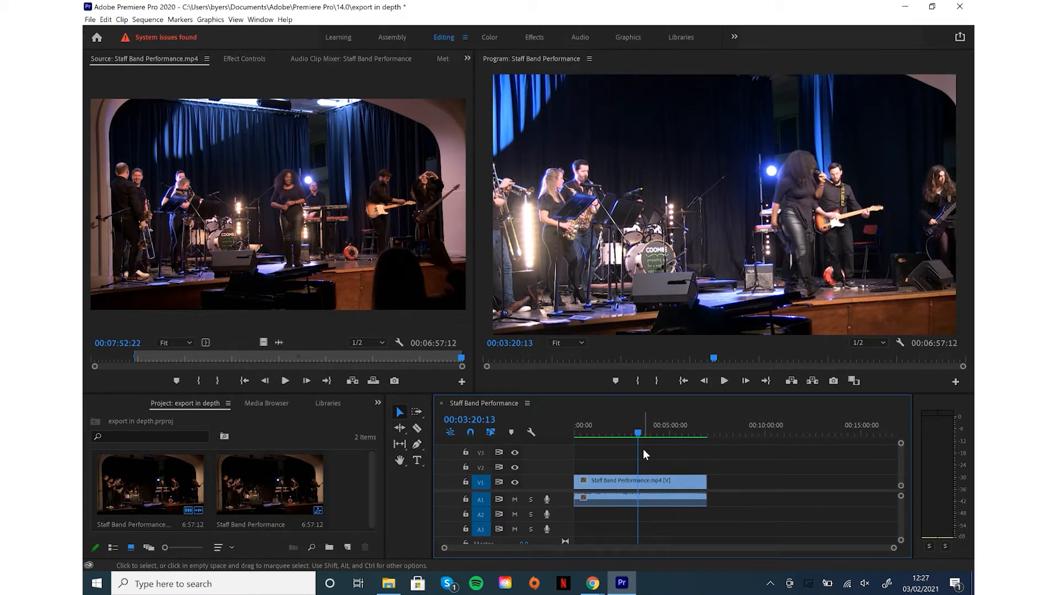
Step: Open the sequence's media export settings, try the QuickTime and Windows Media formats, and set the format back to H.264
key(ctrl+m)
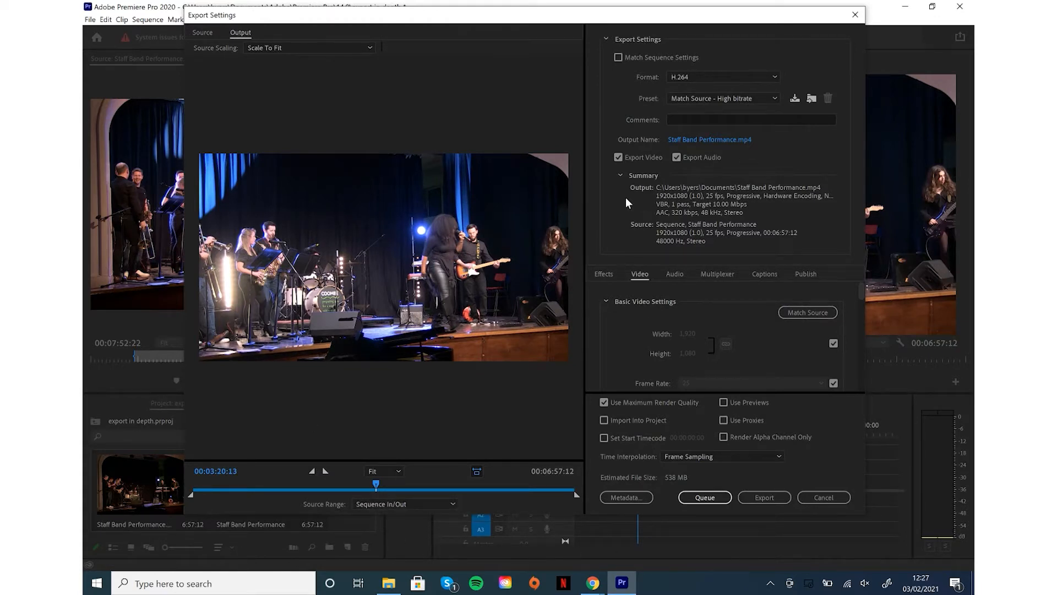
click(753, 78)
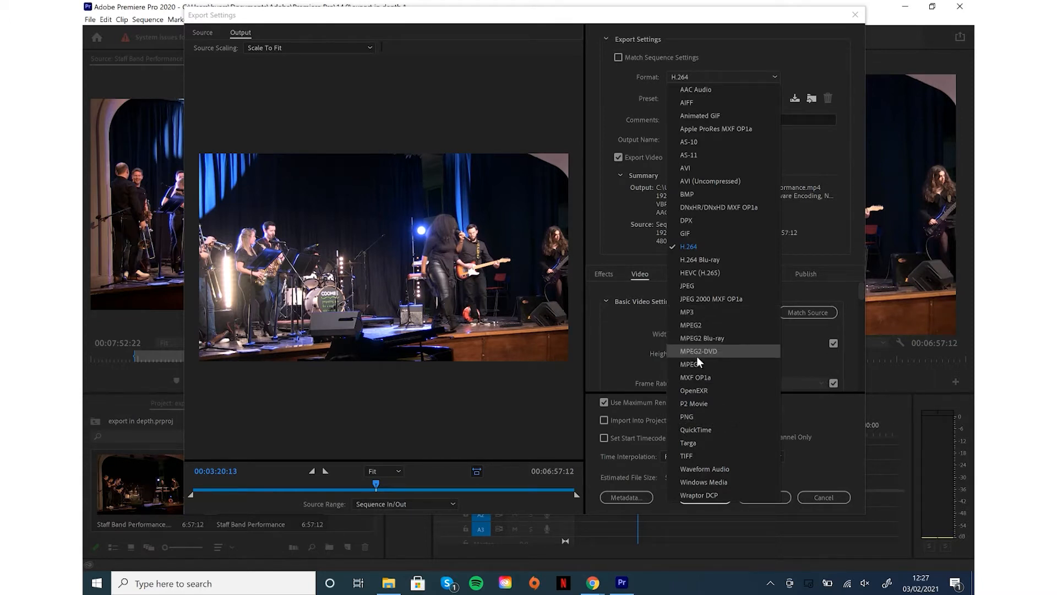
click(718, 427)
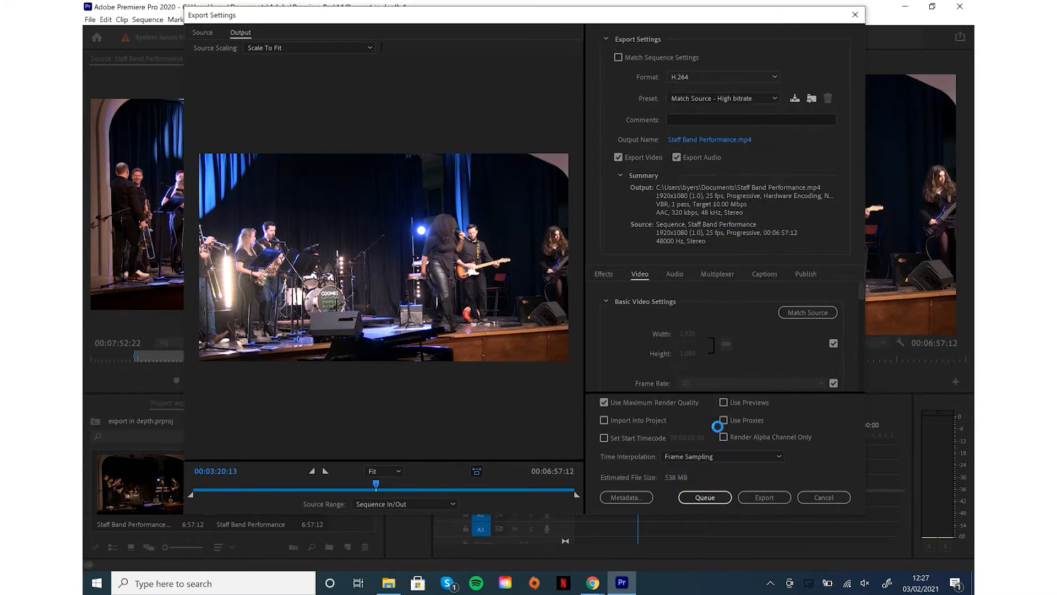
click(712, 80)
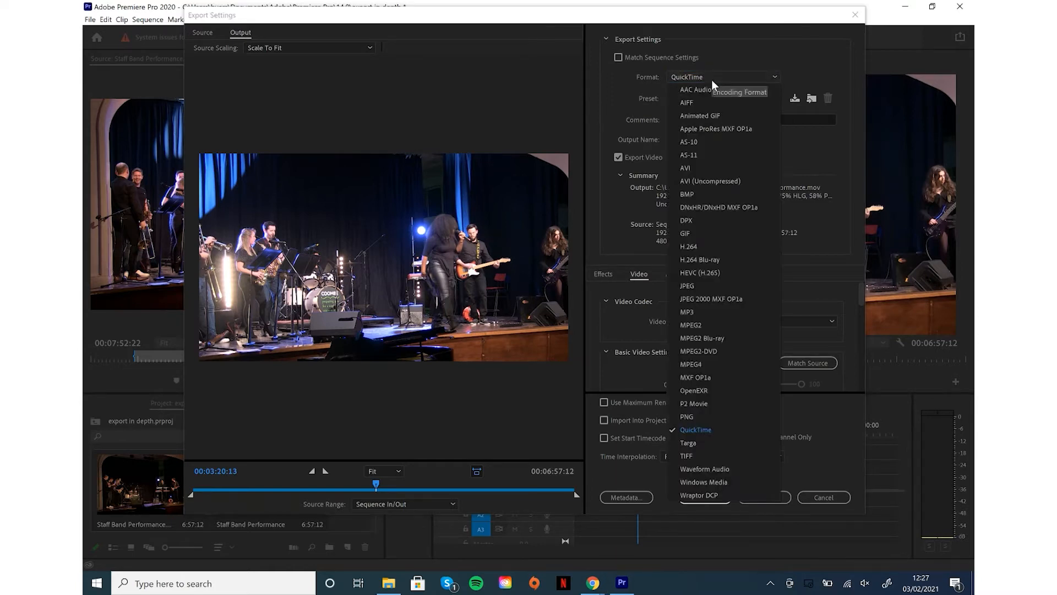
click(732, 481)
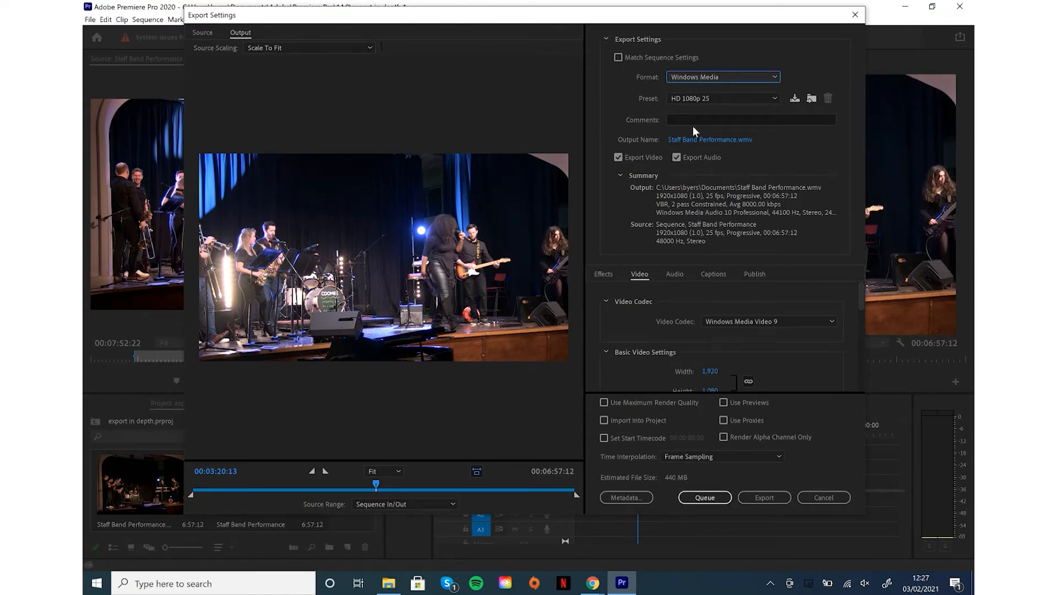
click(725, 76)
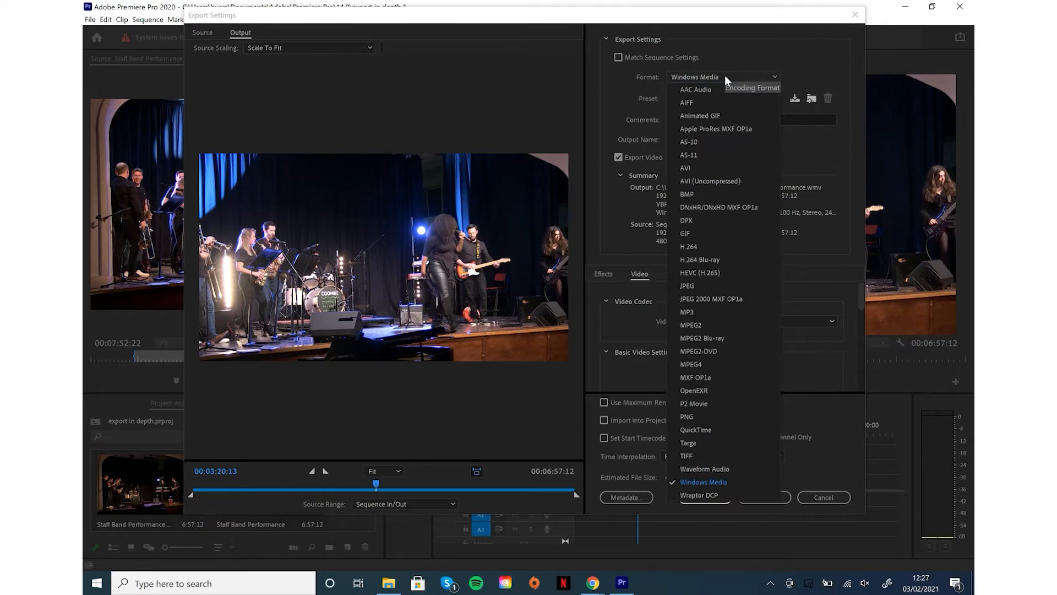
click(712, 249)
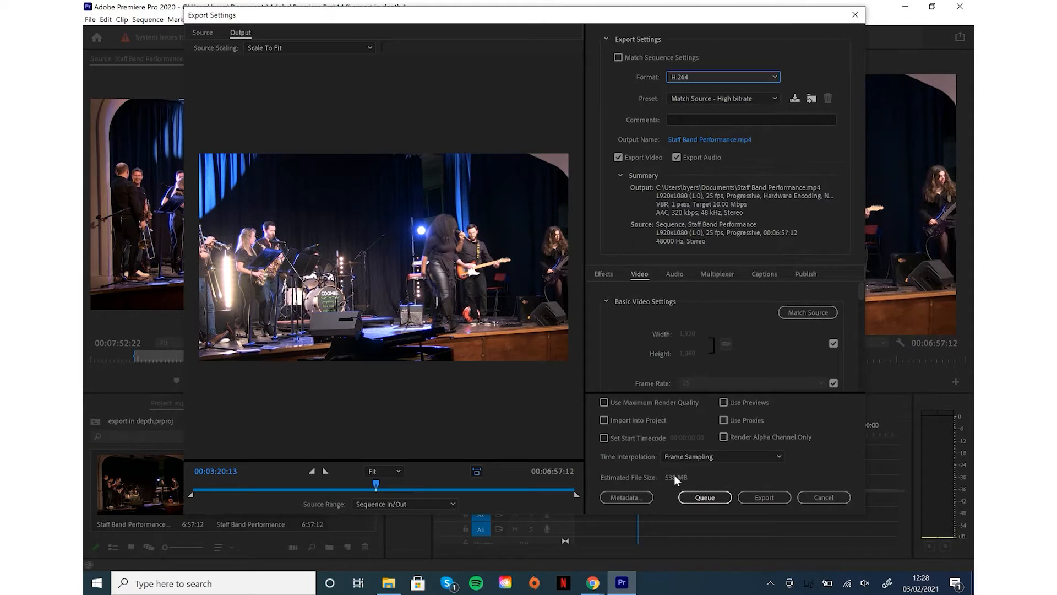
Step: Review the H.264 presets and set the export preset to High Quality 1080p HD
click(738, 99)
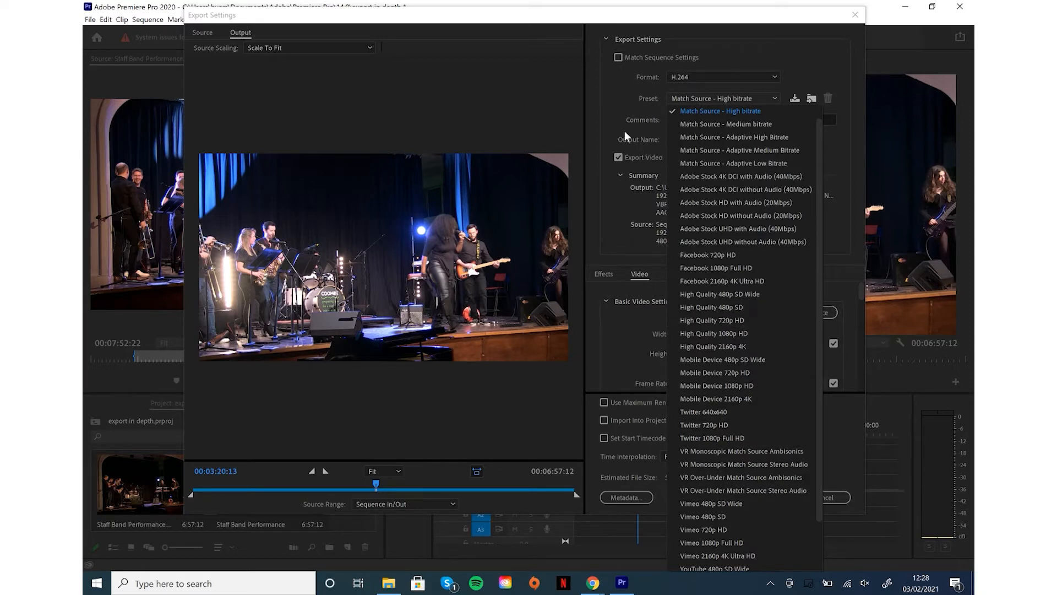
click(609, 123)
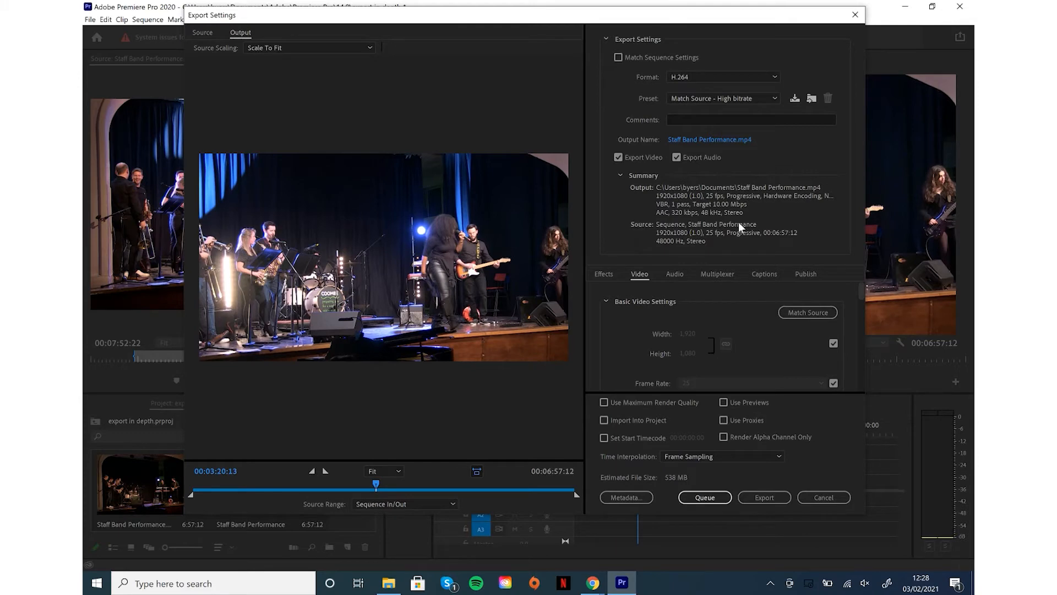
click(717, 101)
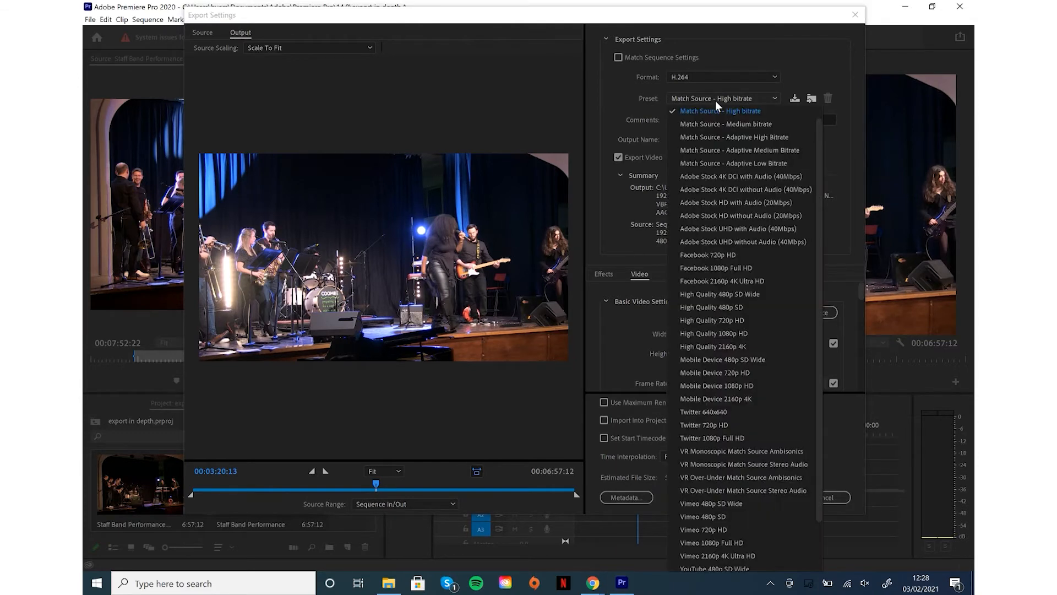
click(754, 332)
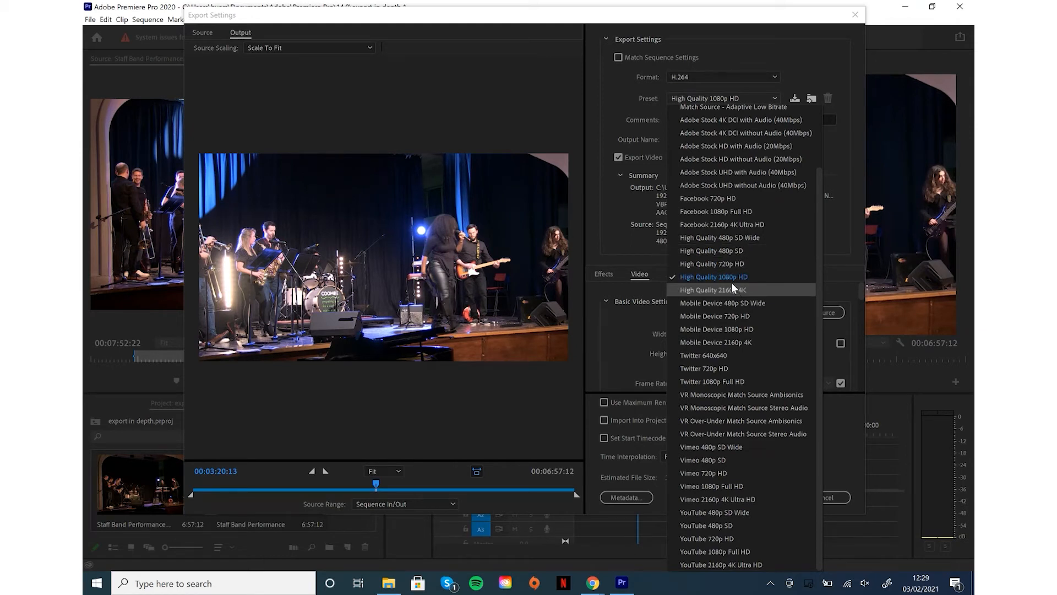
Step: Try the YouTube 1080p Full HD preset, examine its bitrate settings, and return the preset to High Quality 1080p HD for comparison
click(769, 275)
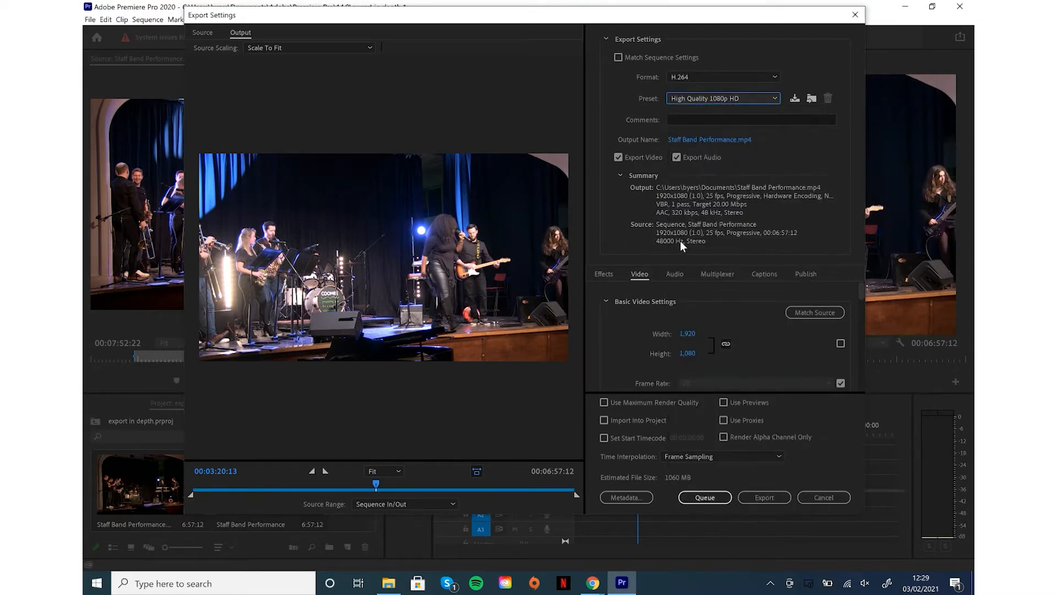
click(724, 98)
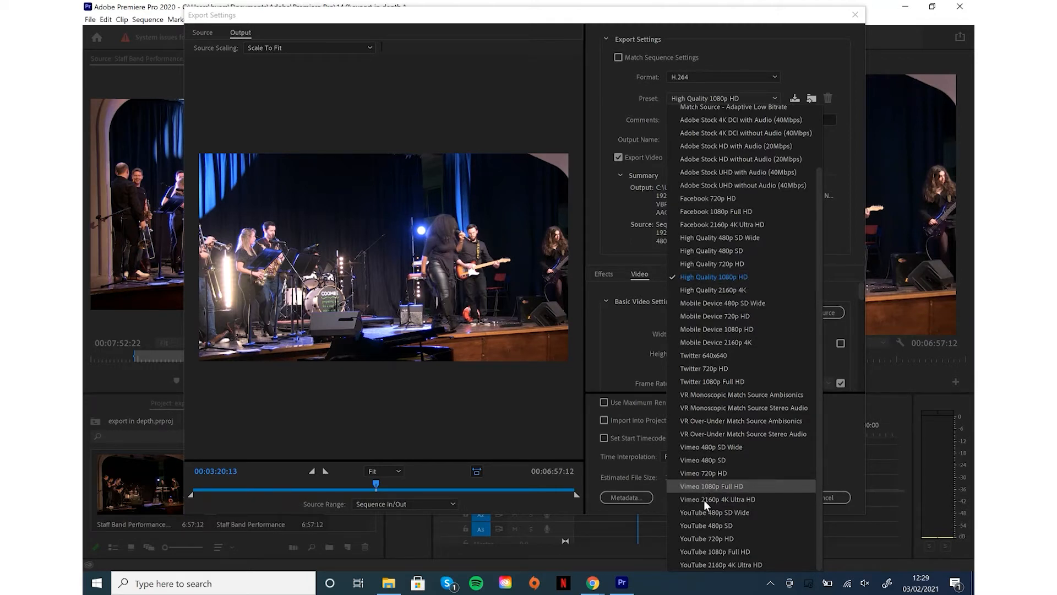
click(708, 551)
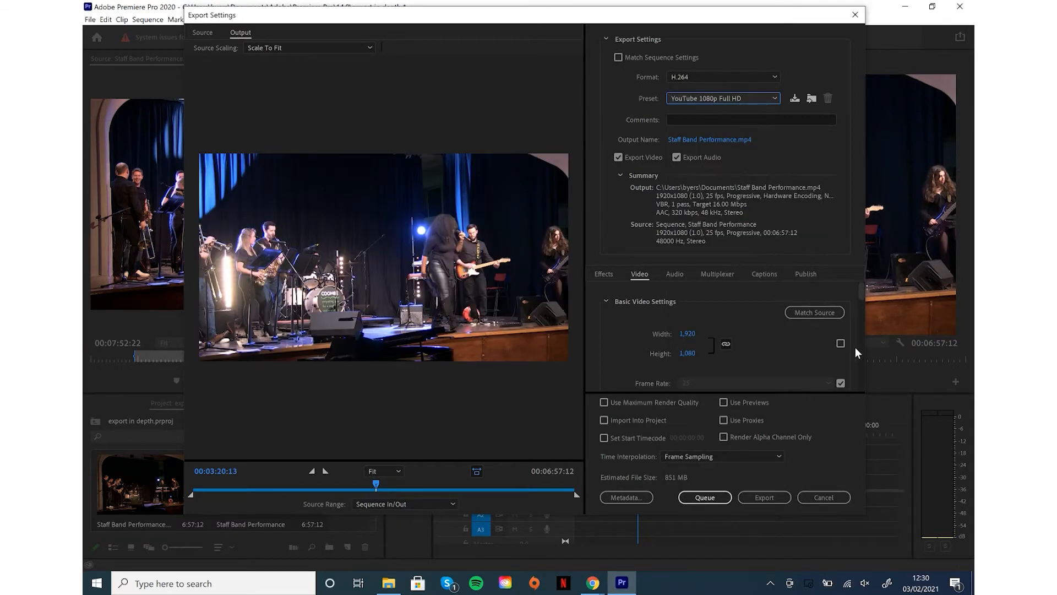
drag(860, 293, 857, 372)
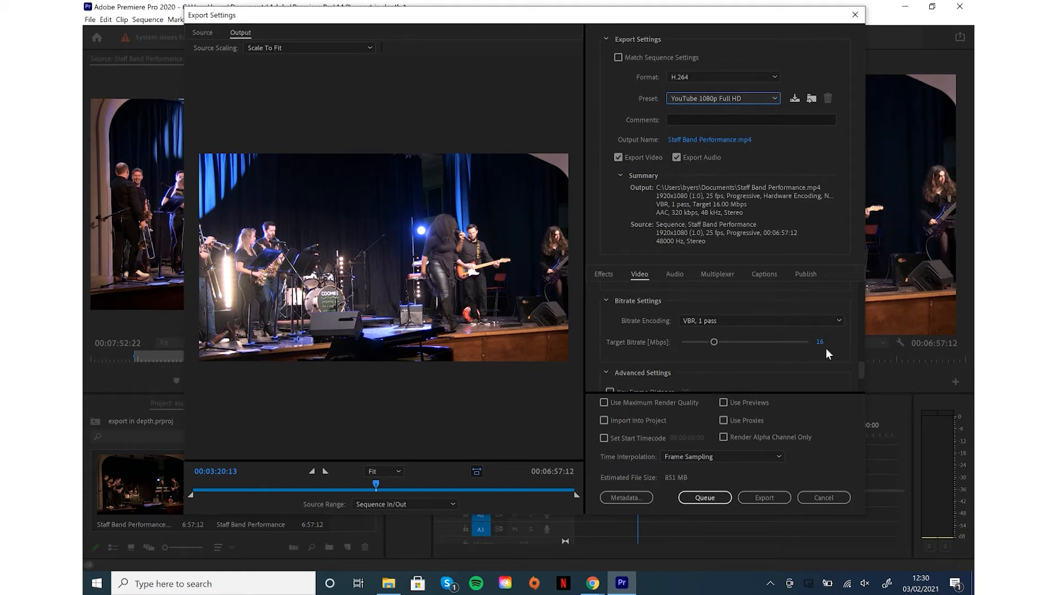
click(757, 96)
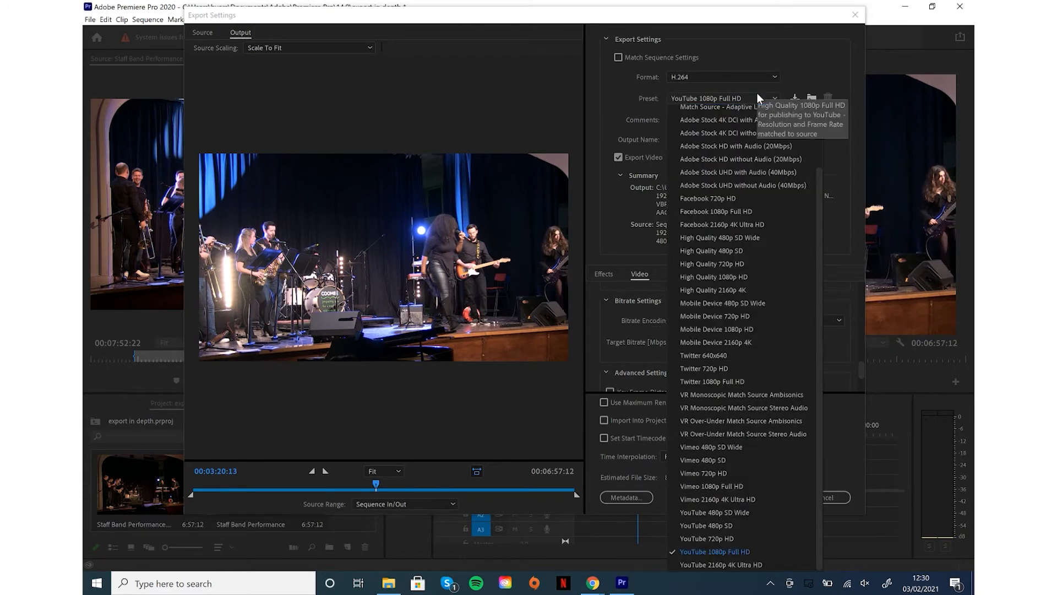
click(742, 275)
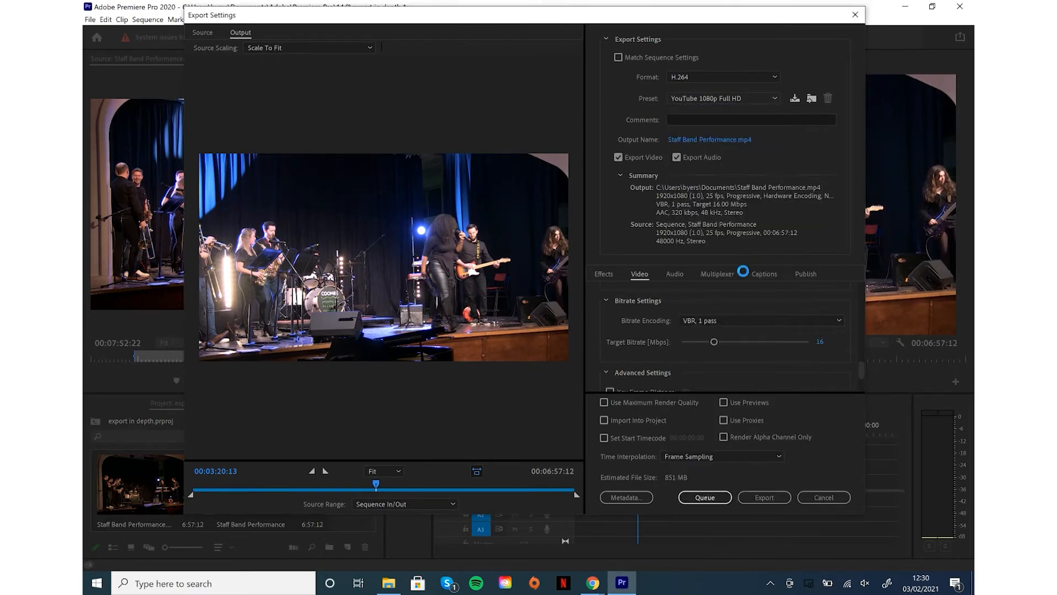
drag(860, 293, 858, 370)
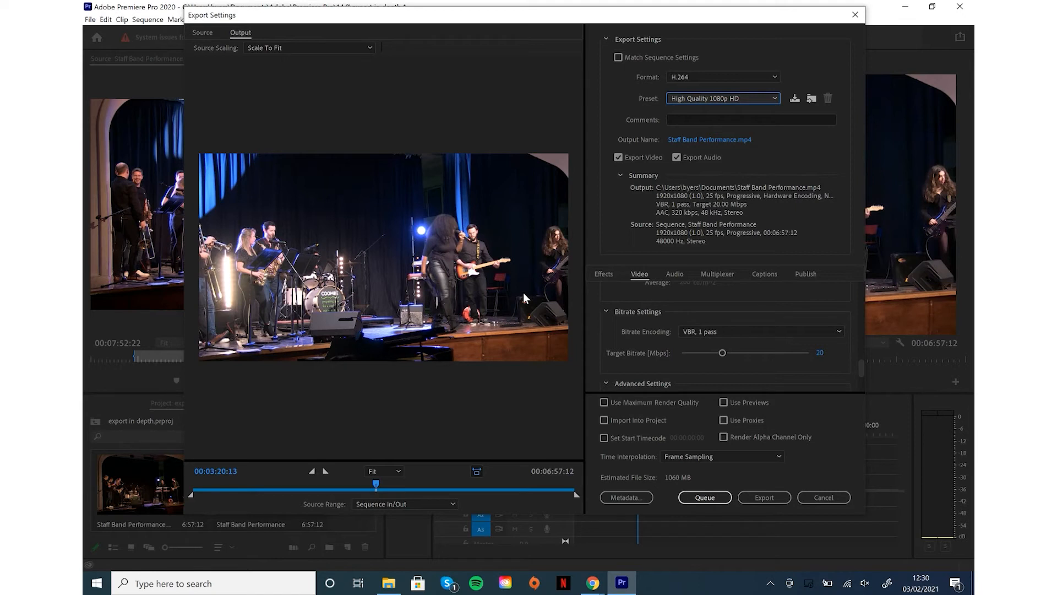
Step: Try VBR, 2 pass bitrate encoding, examine its target and maximum bitrate settings, and set the encoding back to VBR, 1 pass
click(694, 335)
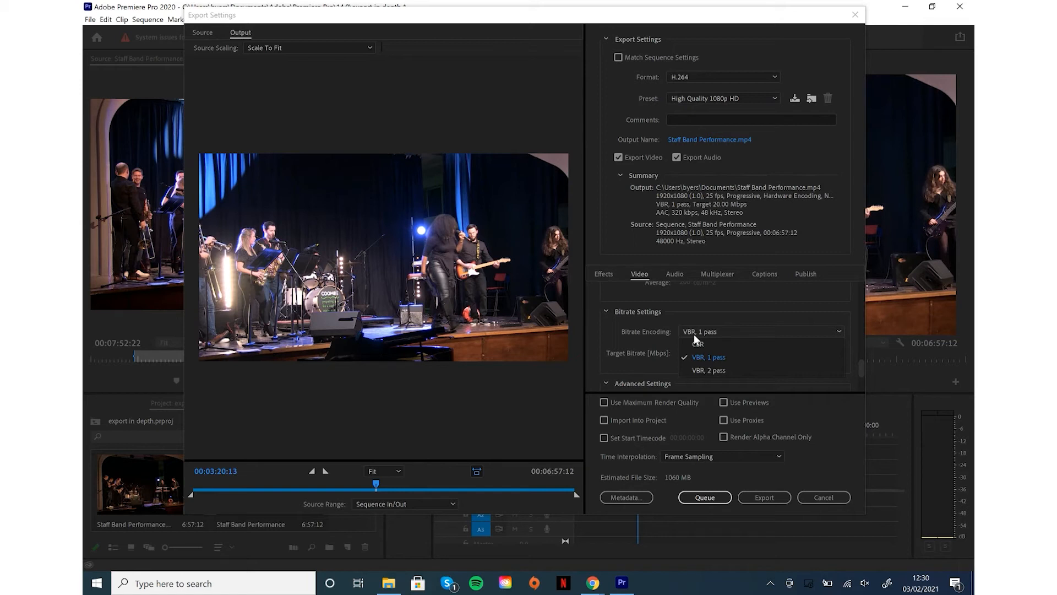
click(715, 369)
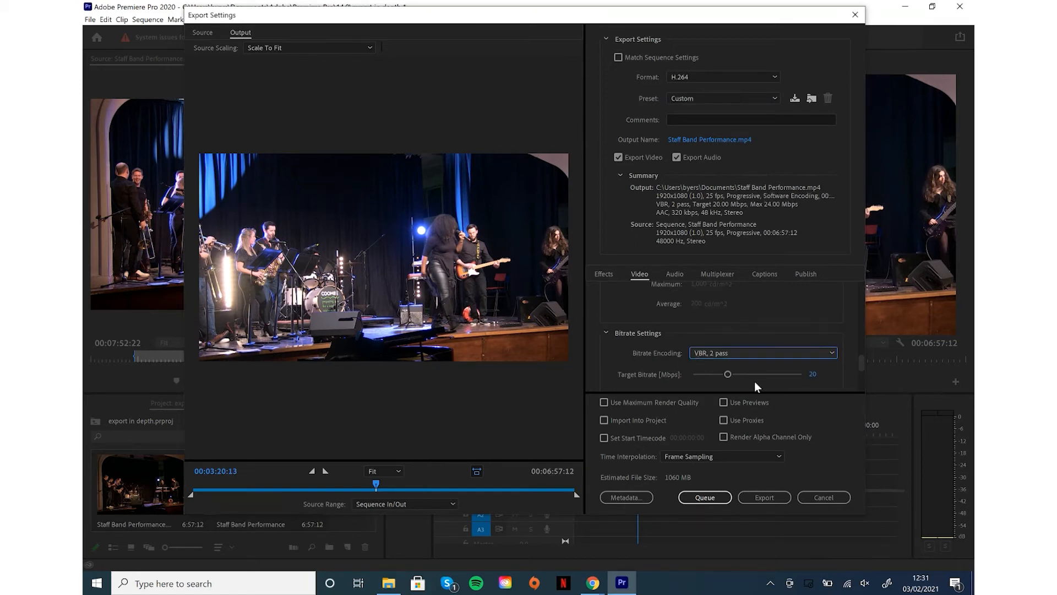
drag(864, 362, 864, 366)
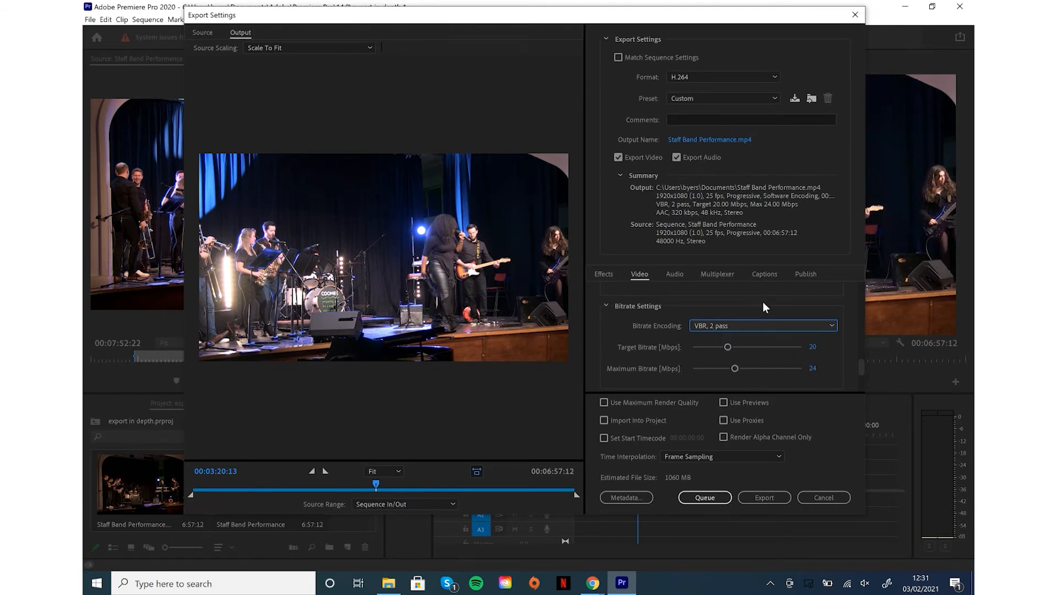
click(760, 325)
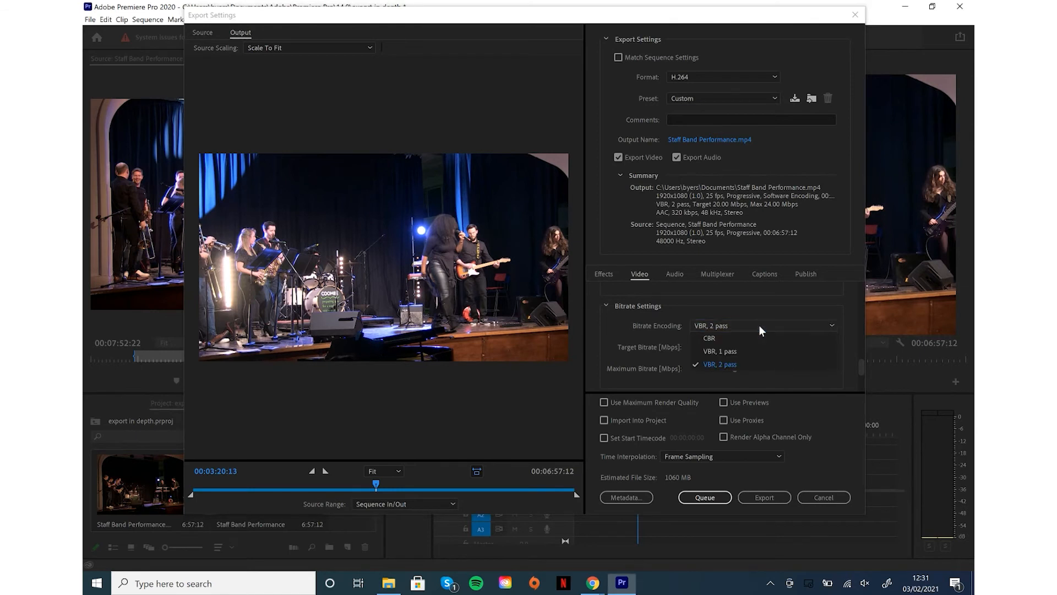
click(728, 351)
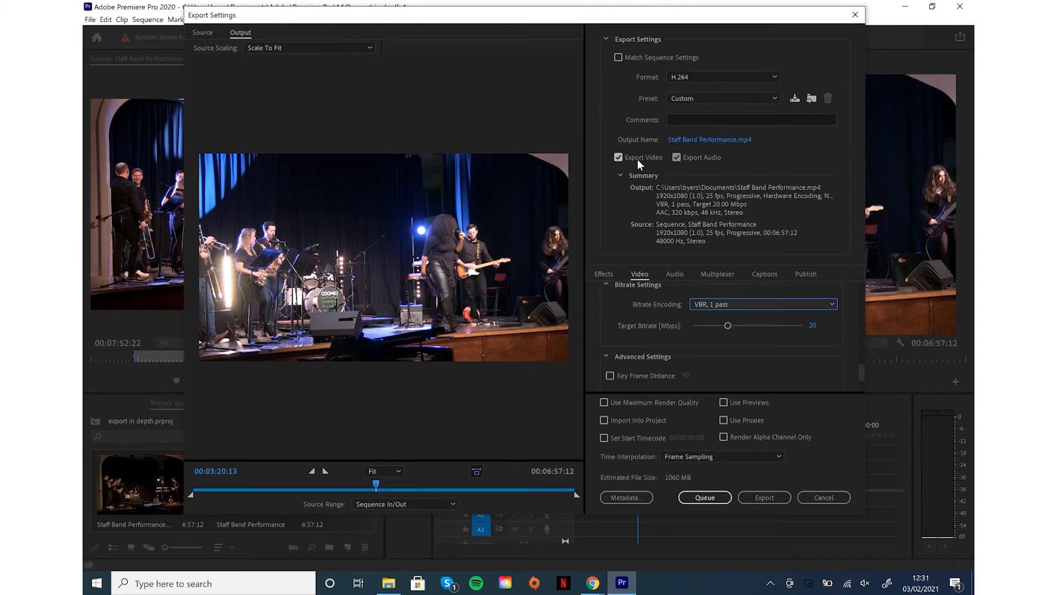
Step: Set the output file name to Staff Band Performance example.mp4 in the Documents folder
click(681, 140)
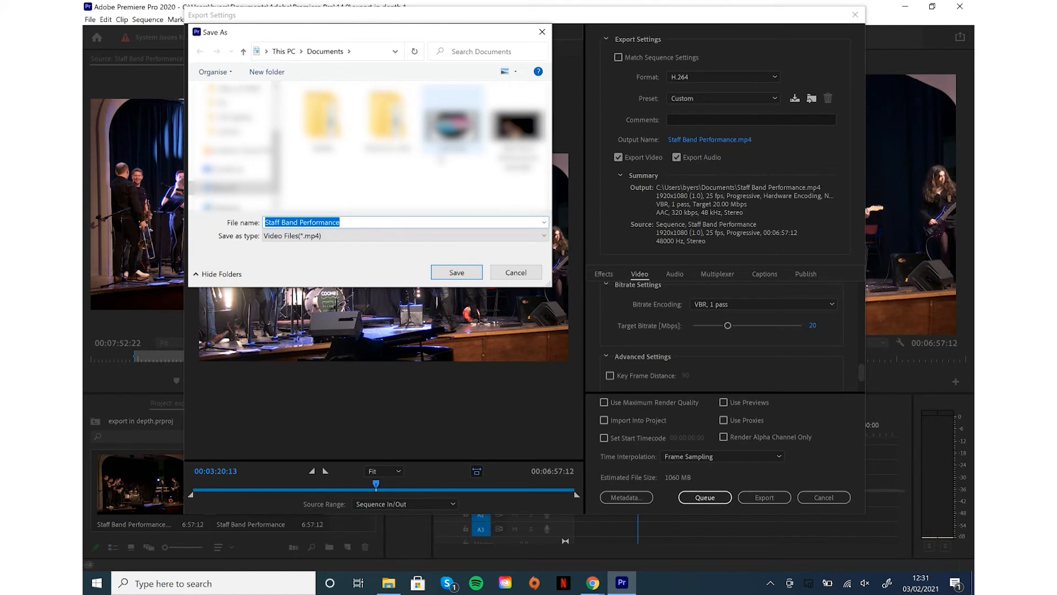
click(355, 222)
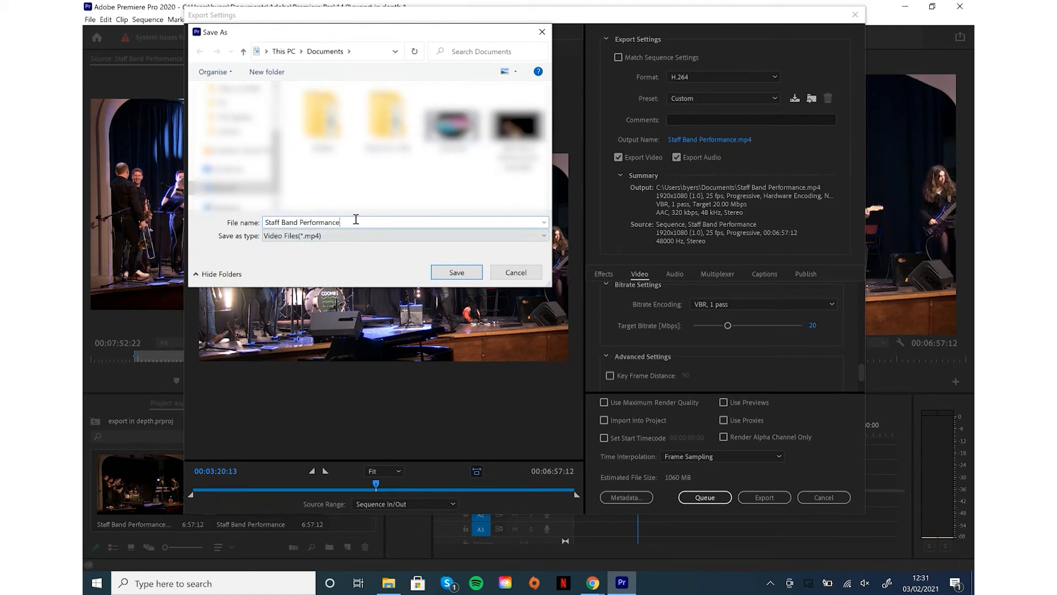
text(exa)
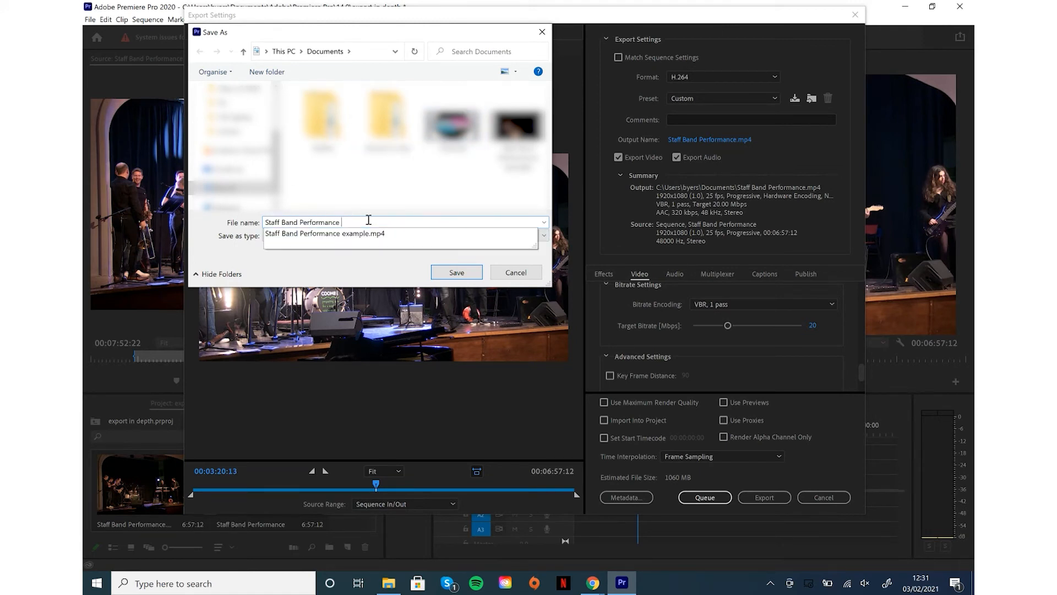
text(mple)
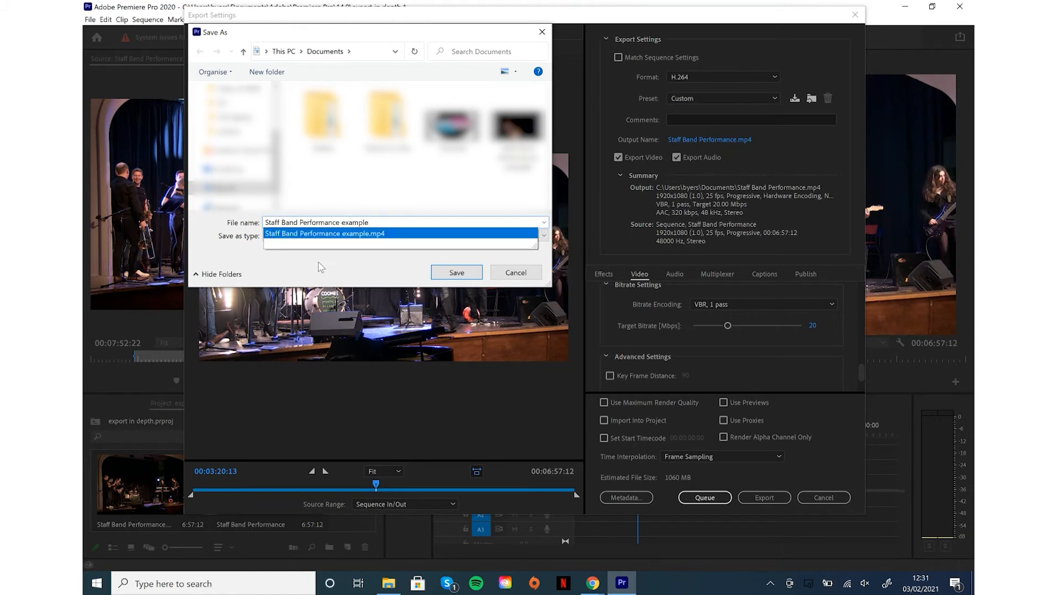
click(384, 234)
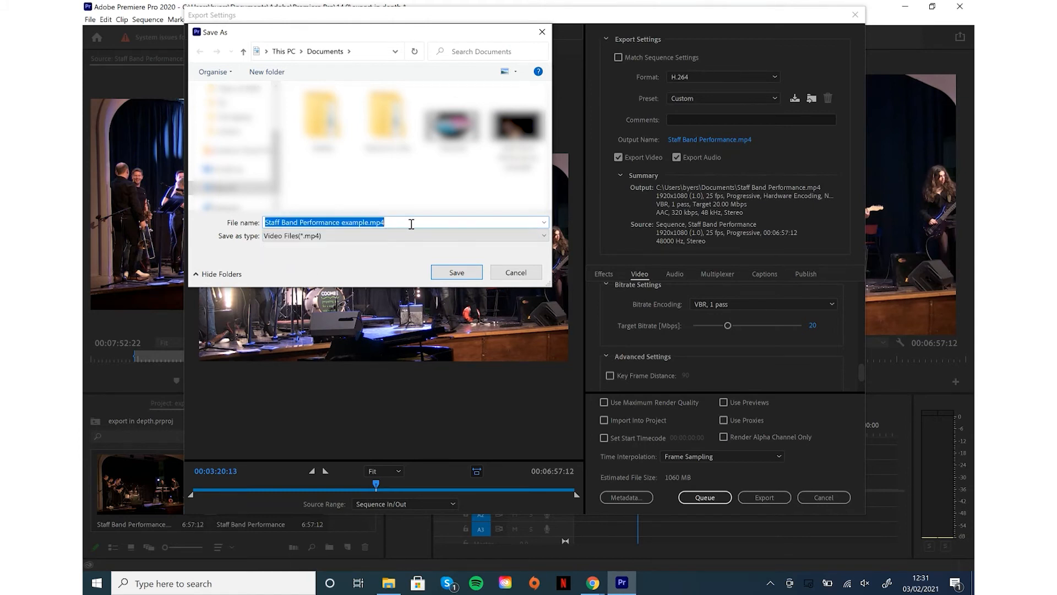
click(456, 273)
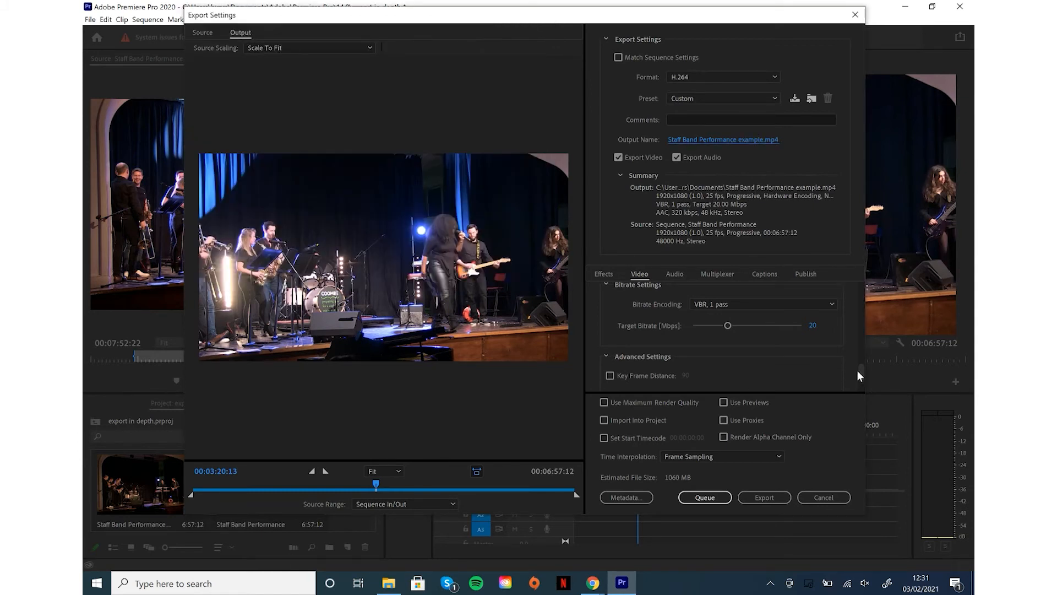
Step: Apply the High Quality 1080p HD preset with Render at Maximum Depth and Use Maximum Render Quality enabled, and queue the export in Media Encoder
click(726, 101)
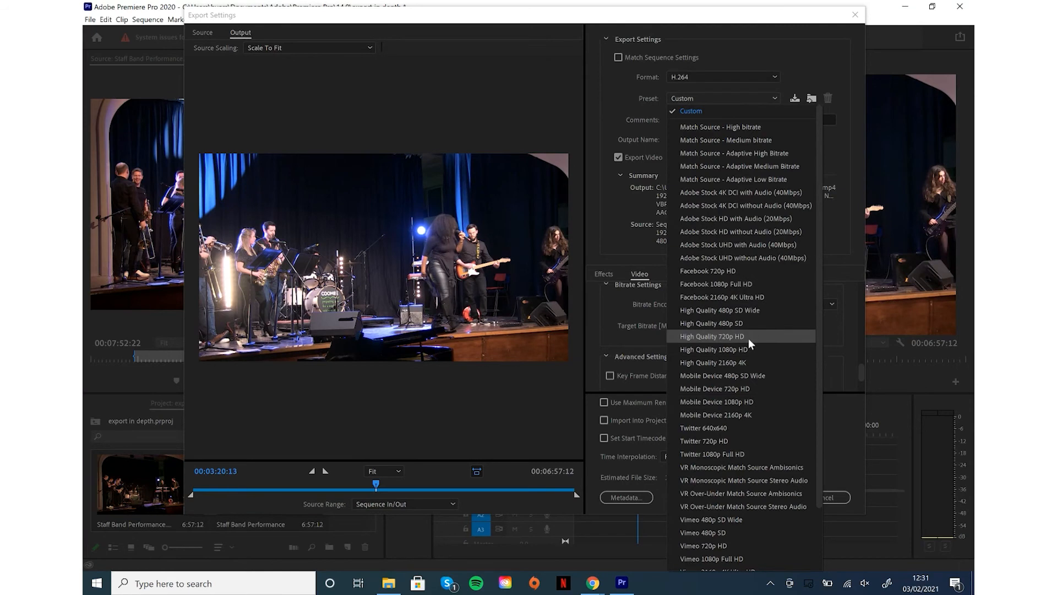
click(743, 351)
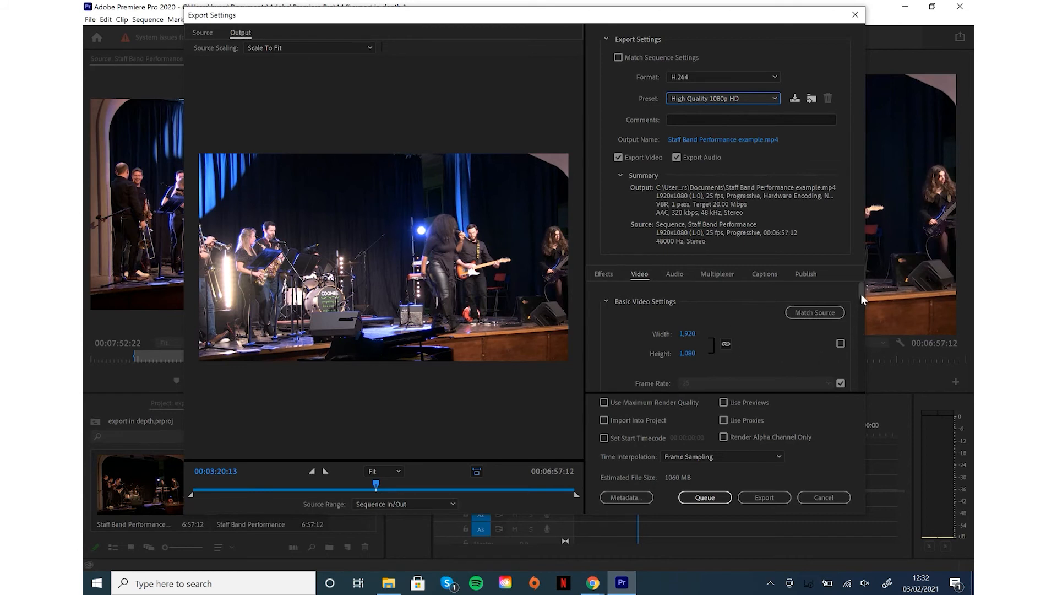
drag(861, 293, 864, 316)
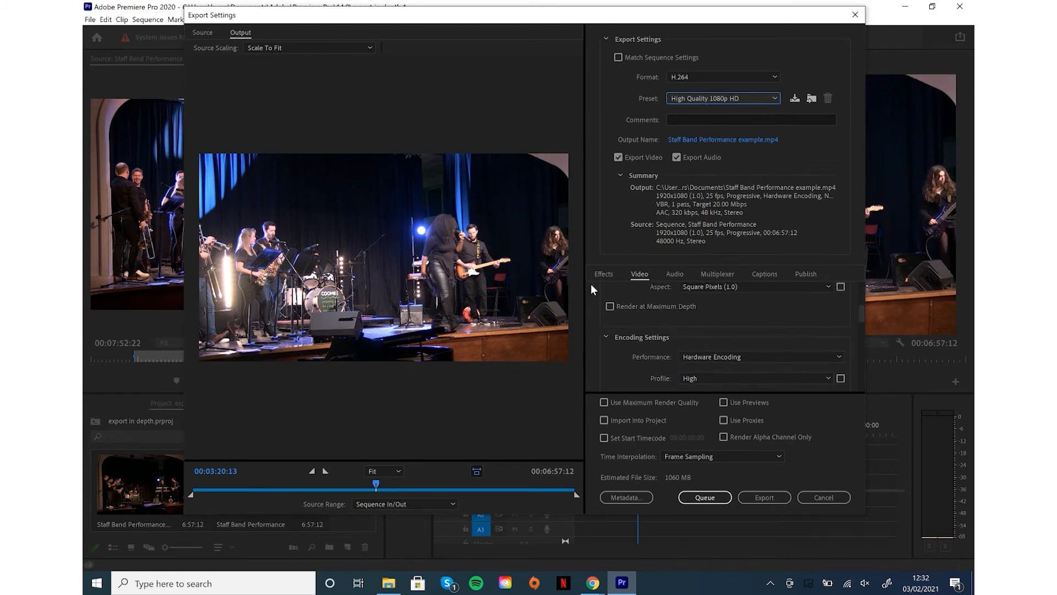
click(610, 306)
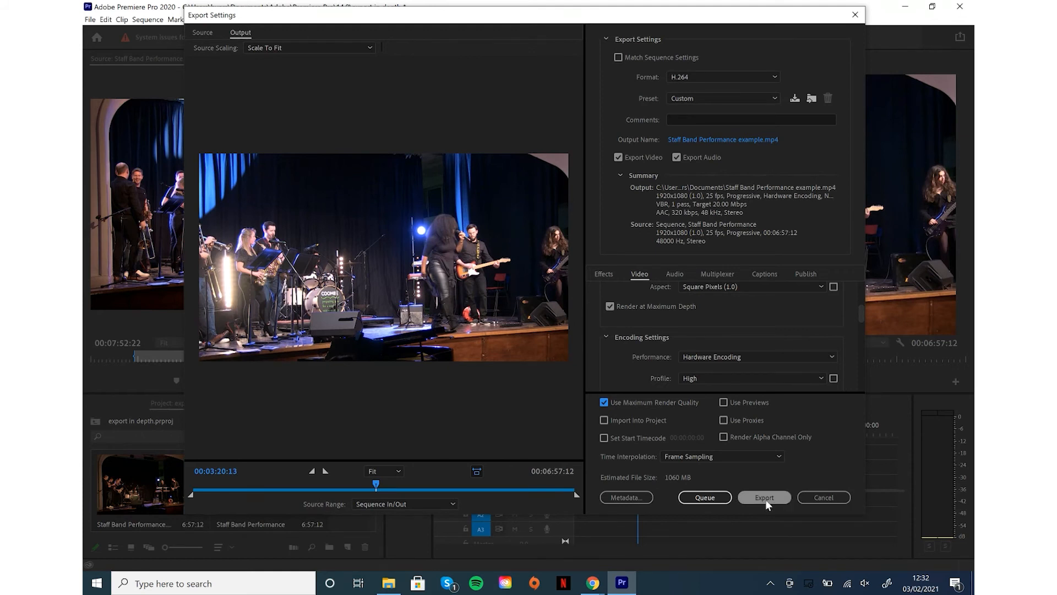
click(703, 502)
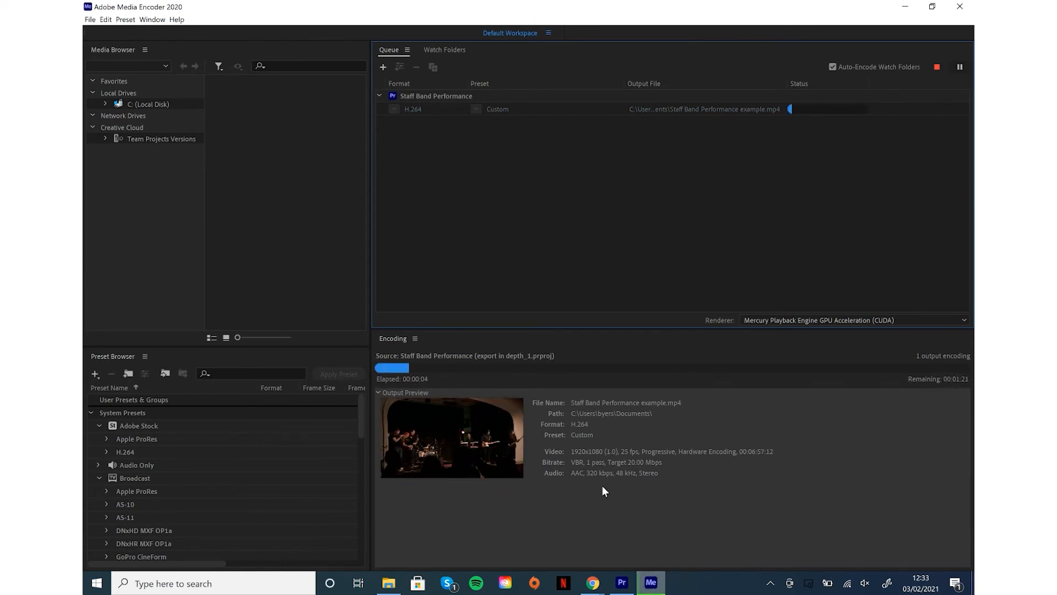
Step: Switch back to Premiere Pro and split the Staff Band Performance clip at three points with the Razor tool
click(622, 582)
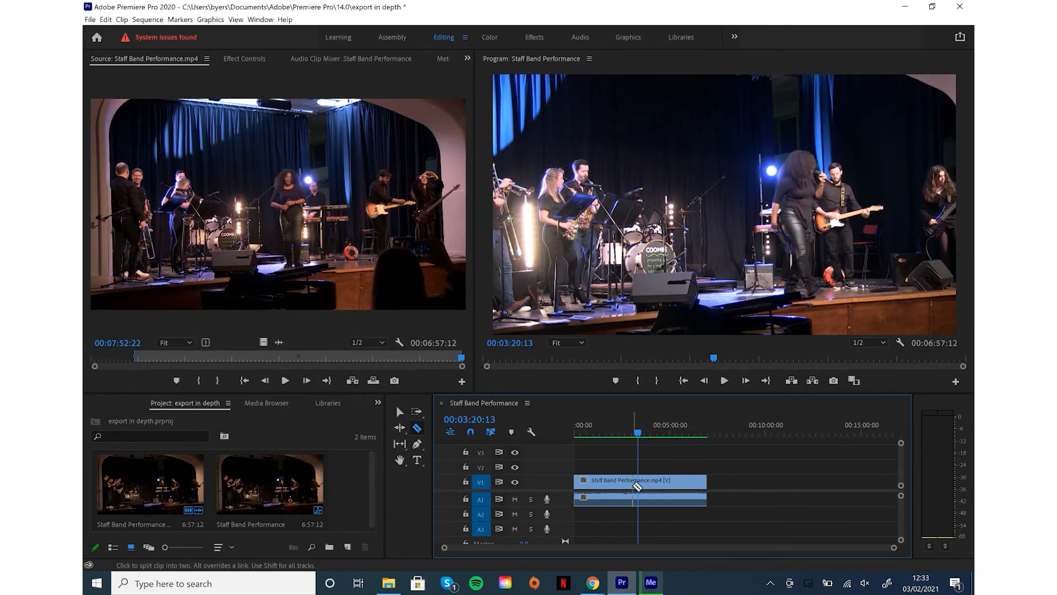
click(634, 482)
click(599, 482)
click(652, 482)
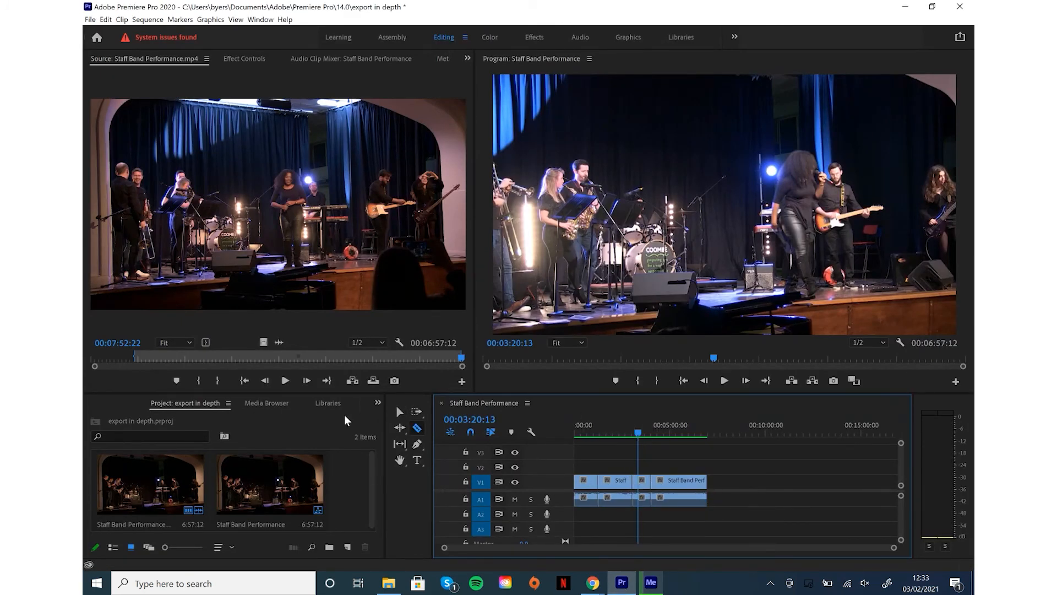
Step: Delete the second clip segment and move the last segment further along the timeline, so the sequence ends at about 00:08:08
key(v)
click(611, 483)
key(Delete)
drag(659, 484, 704, 479)
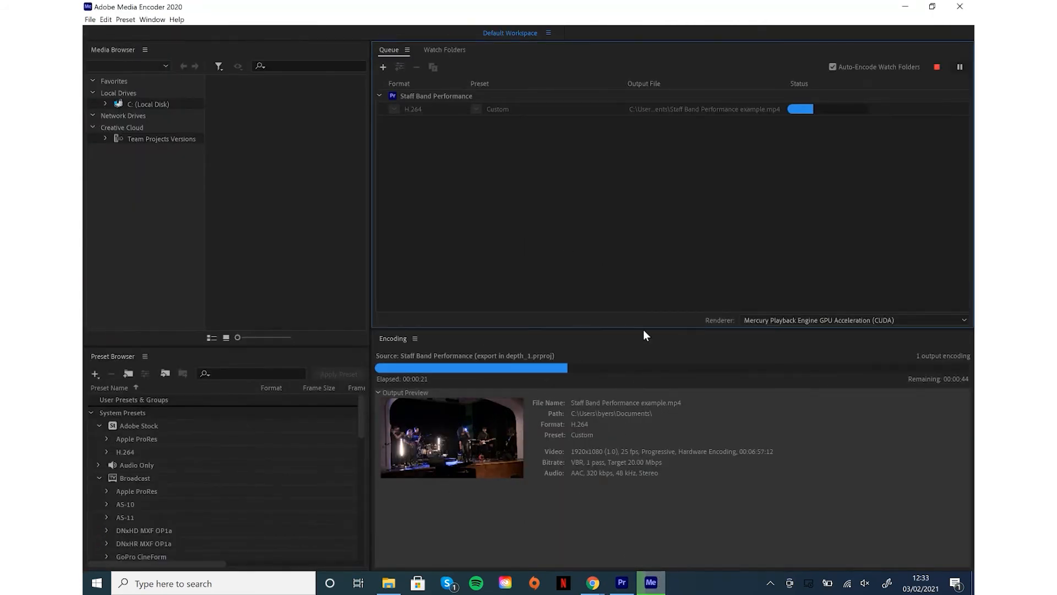
Step: Return to Premiere Pro from Media Encoder and undo the segment move, the deletion and the three cuts
click(623, 584)
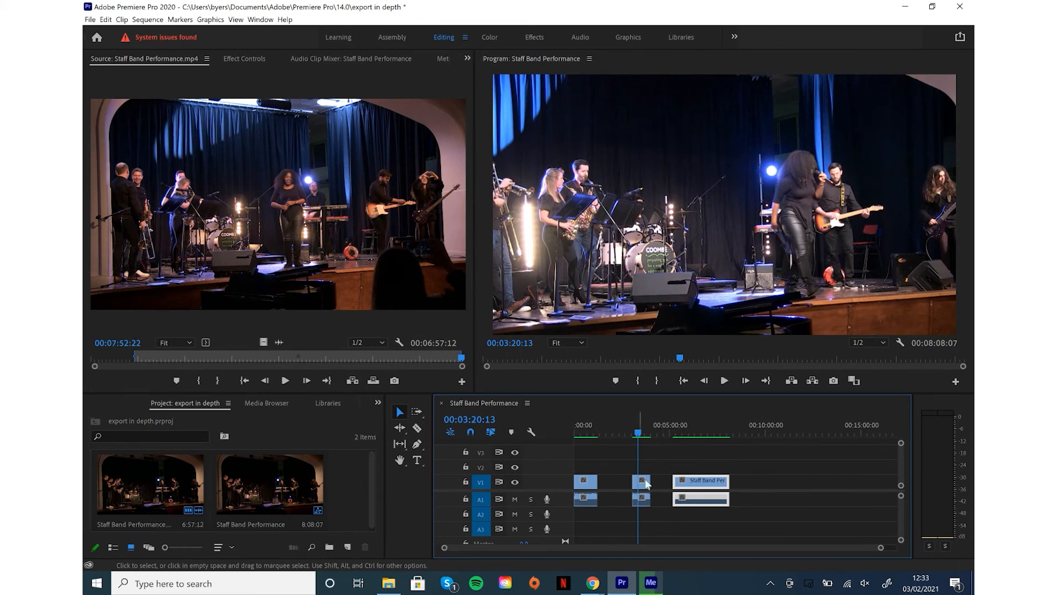
key(ctrl+z)
key(ctrl+z)
key(ctrl+z)
key(ctrl+z)
key(ctrl+z)
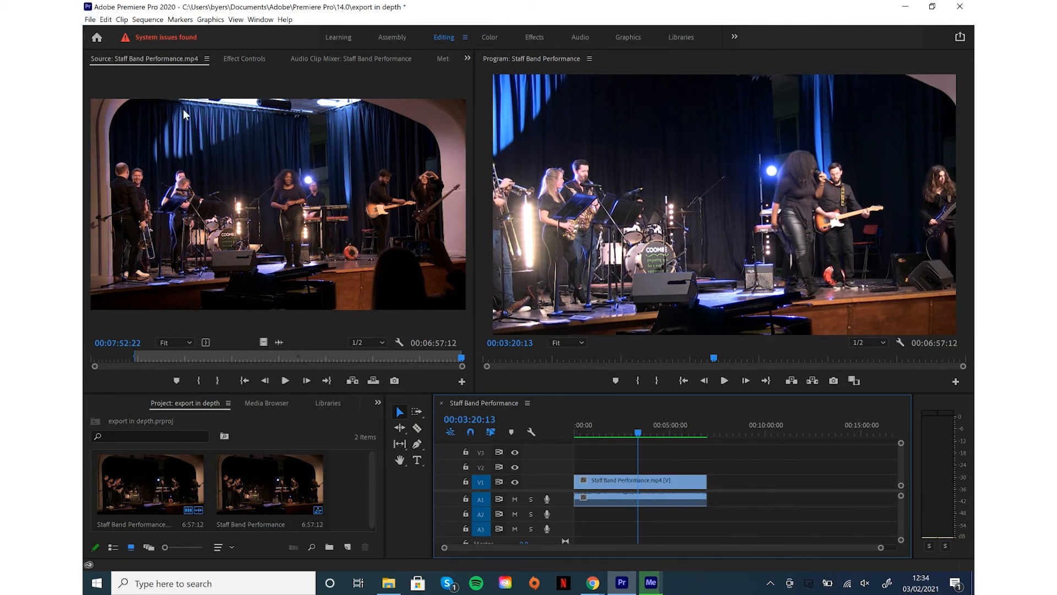
Step: Reopen the sequence's export settings, review the bitrate settings and output file location, and leave the output name as it is
key(ctrl+m)
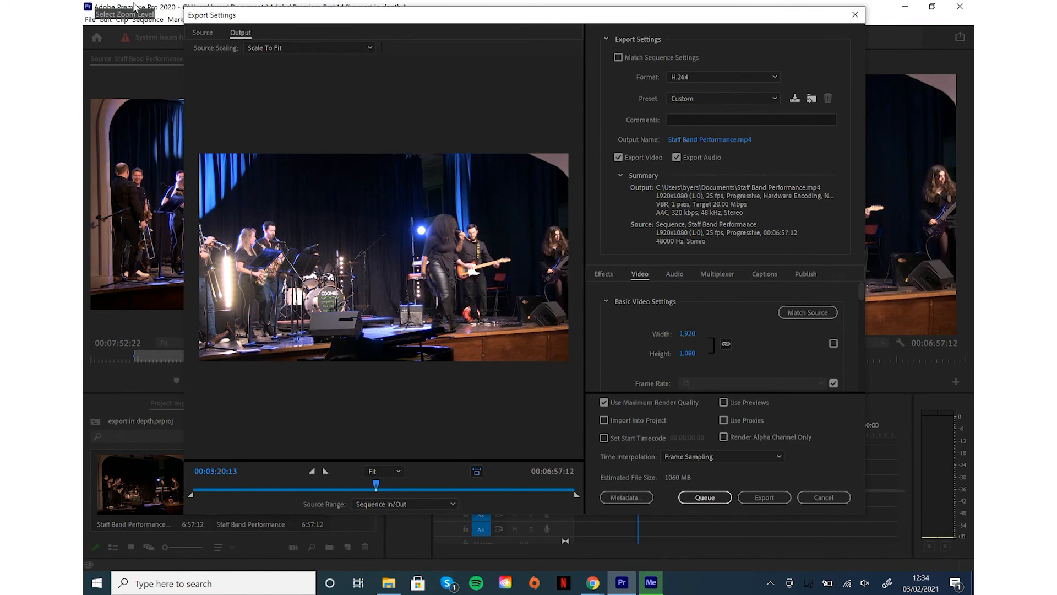
scroll(710, 342, down, 5)
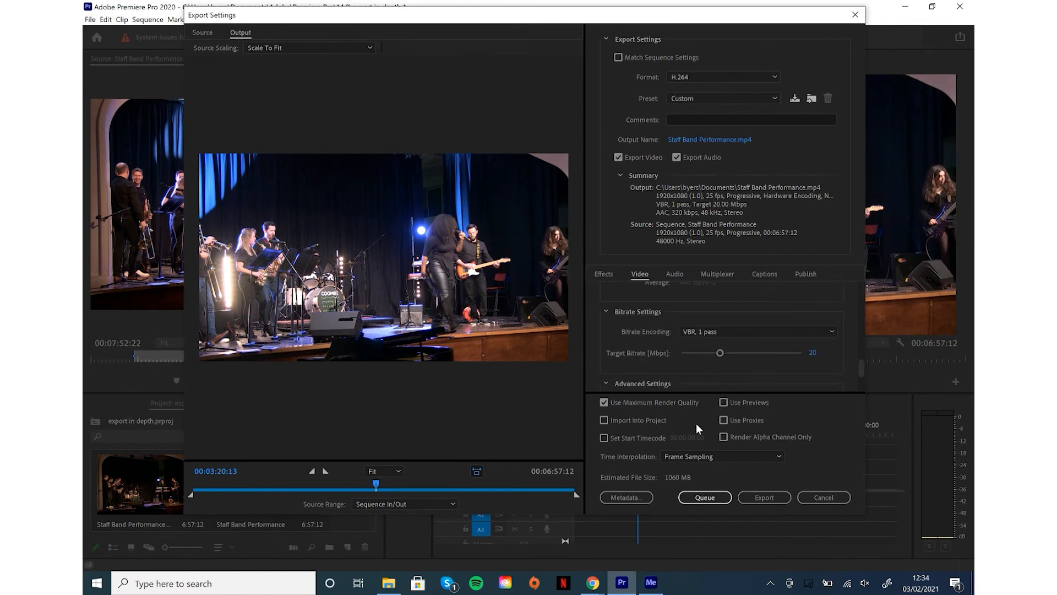
click(728, 141)
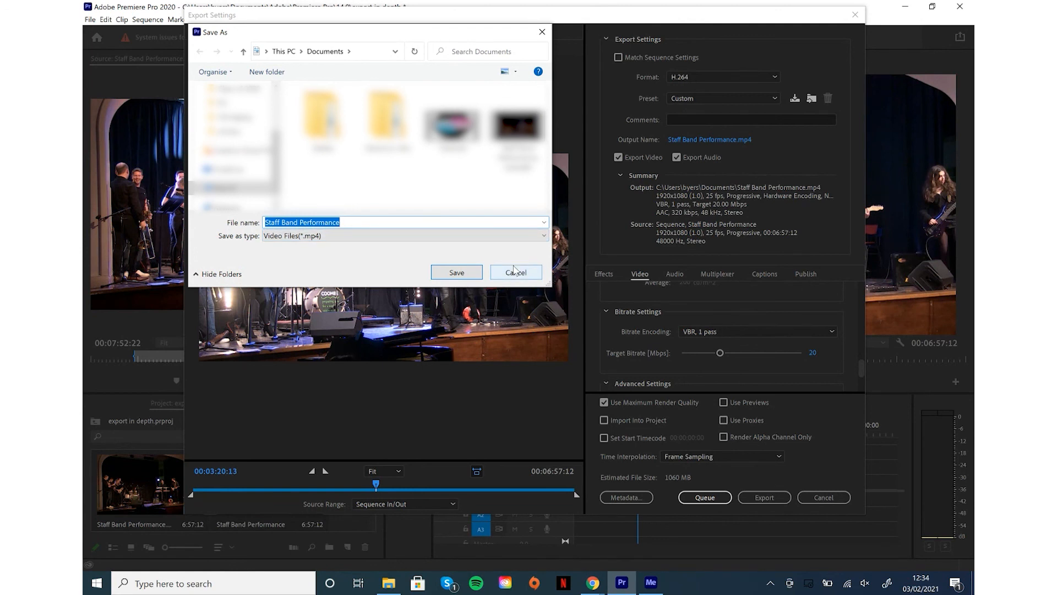
click(515, 272)
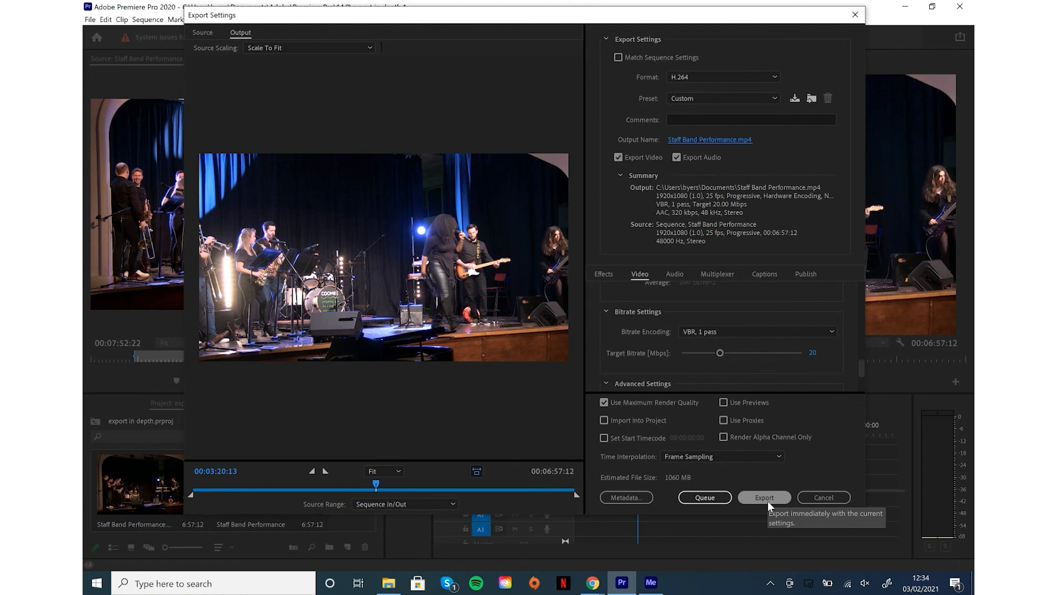
Step: Check the encoding queue in Media Encoder and open the exported Staff Band Performance example video from the Documents folder in File Explorer
click(661, 587)
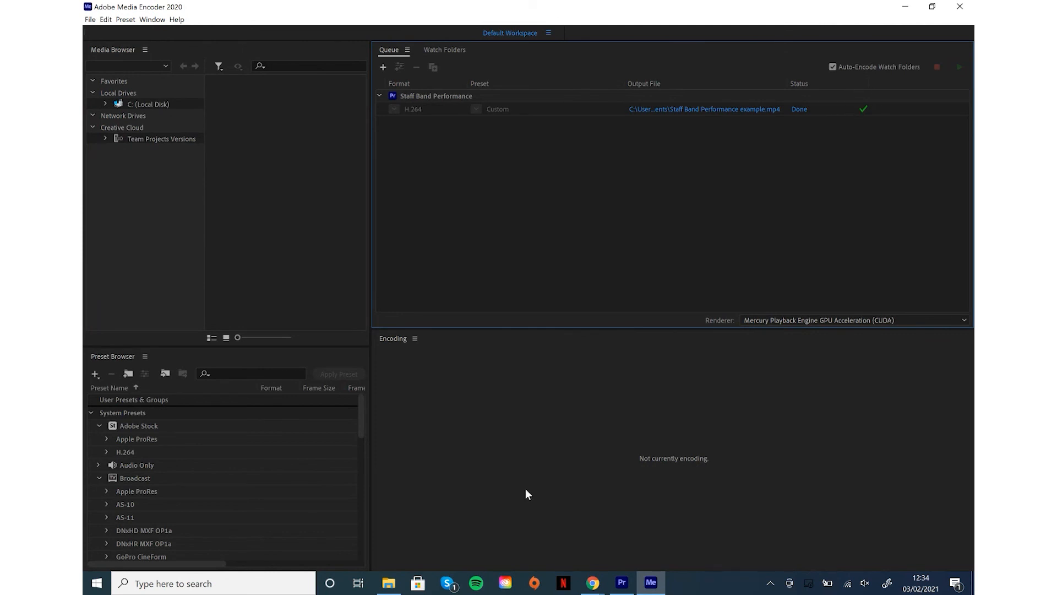
click(389, 583)
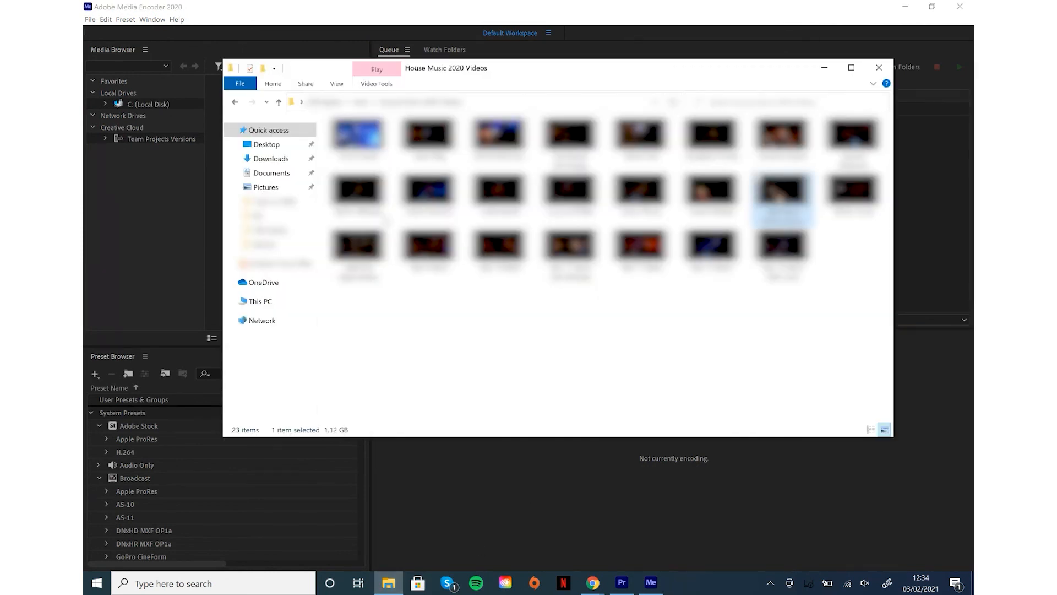
click(267, 174)
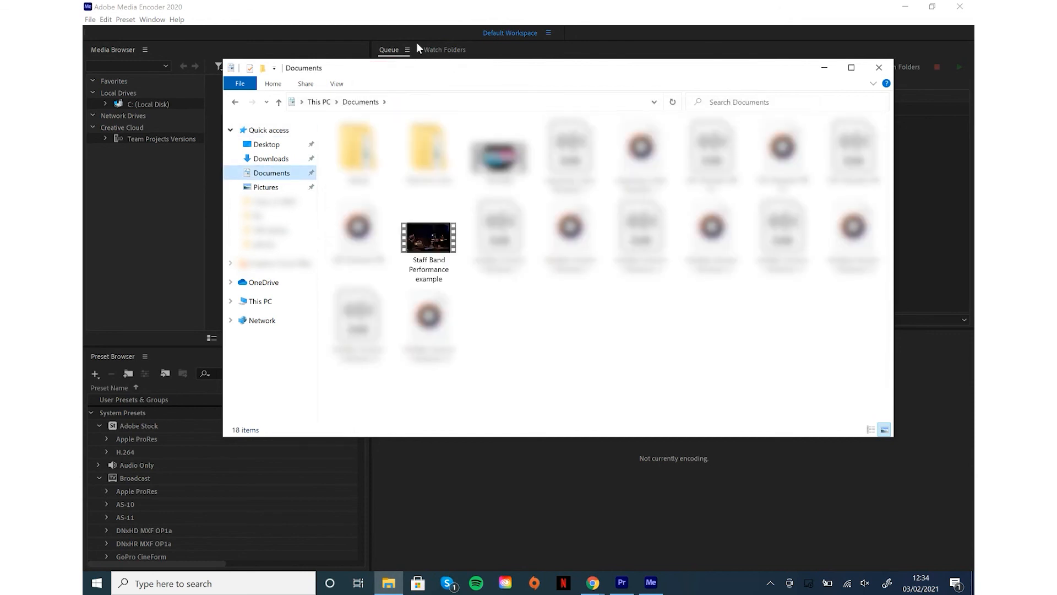
double_click(430, 238)
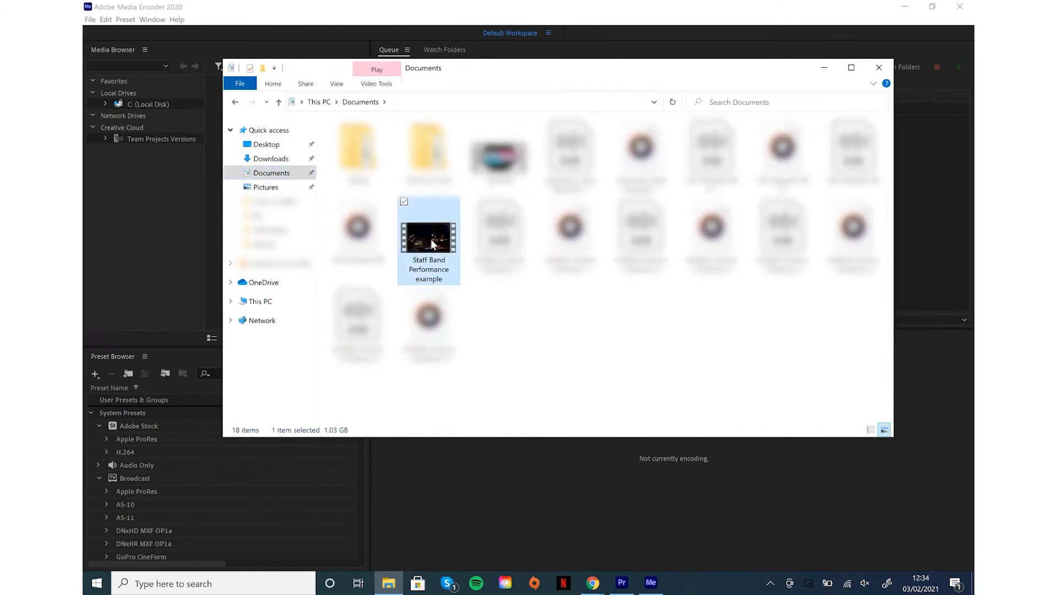